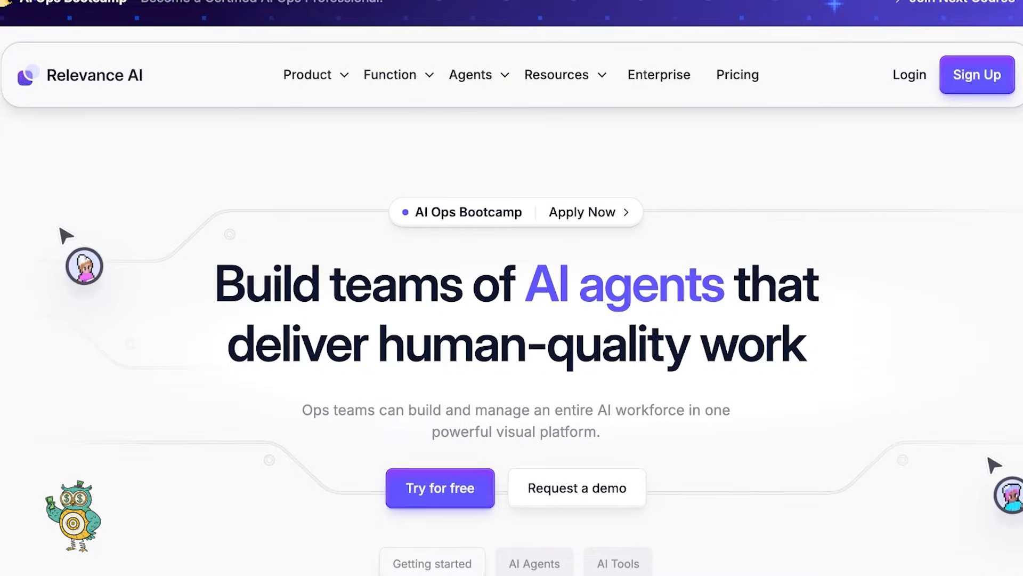
# - Scroll up and down the Relevance AI homepage to look over its content
pyautogui.scroll(-2, 512, 288)
pyautogui.scroll(3, 511, 288)
pyautogui.scroll(-1, 511, 288)
pyautogui.scroll(-1, 512, 287)
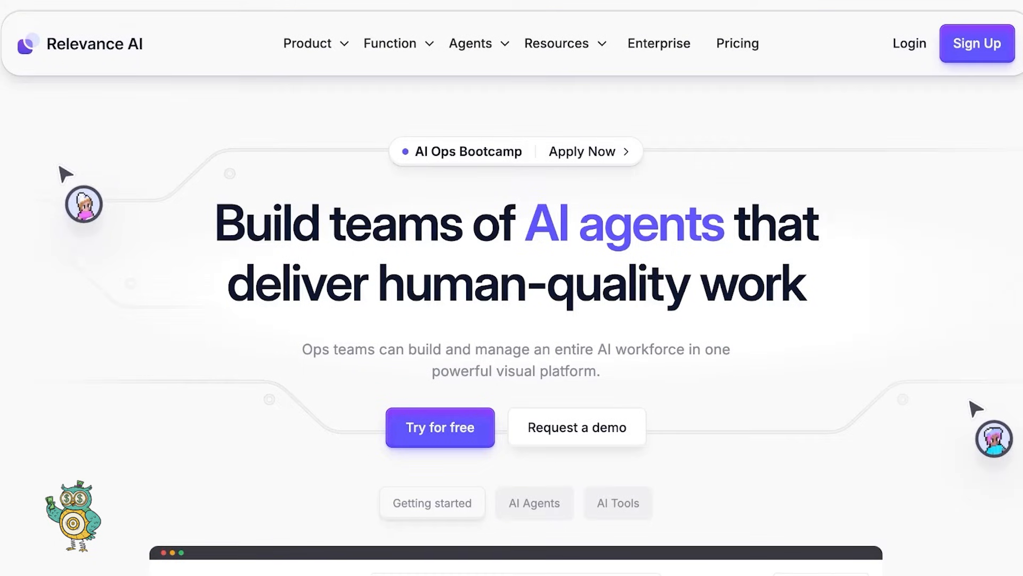
pyautogui.scroll(-2, 512, 320)
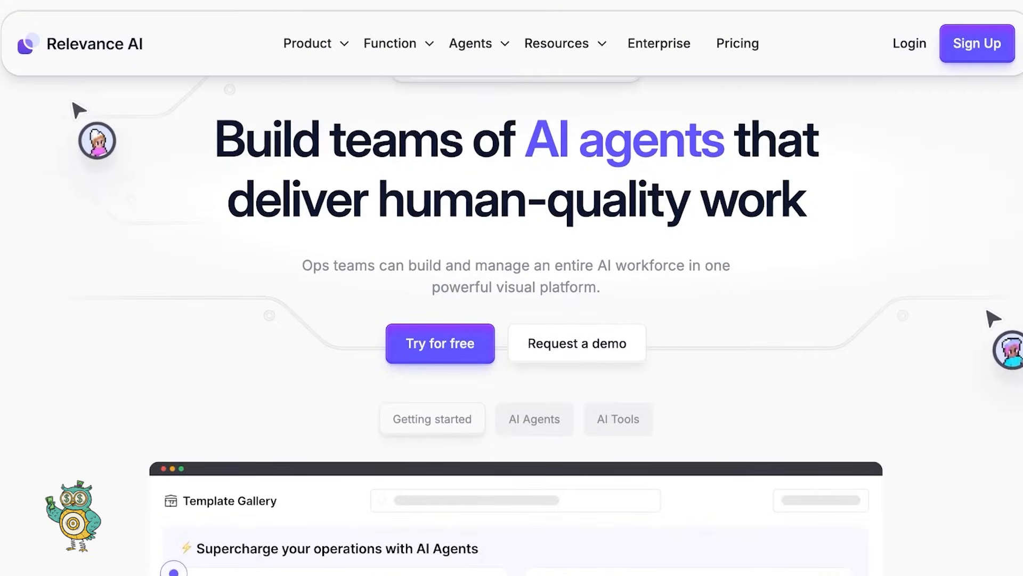
pyautogui.scroll(3, 512, 288)
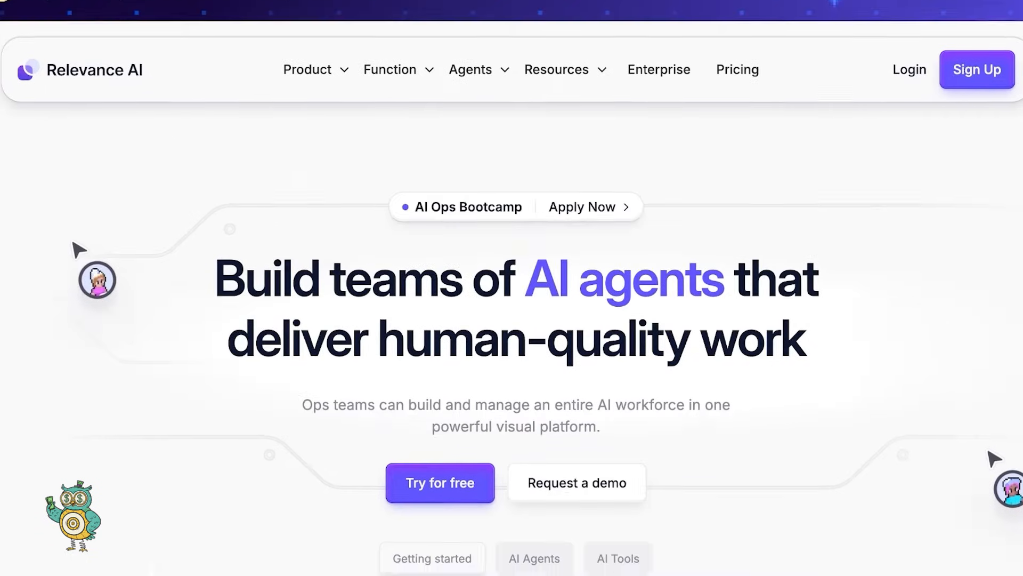
pyautogui.scroll(-2, 511, 288)
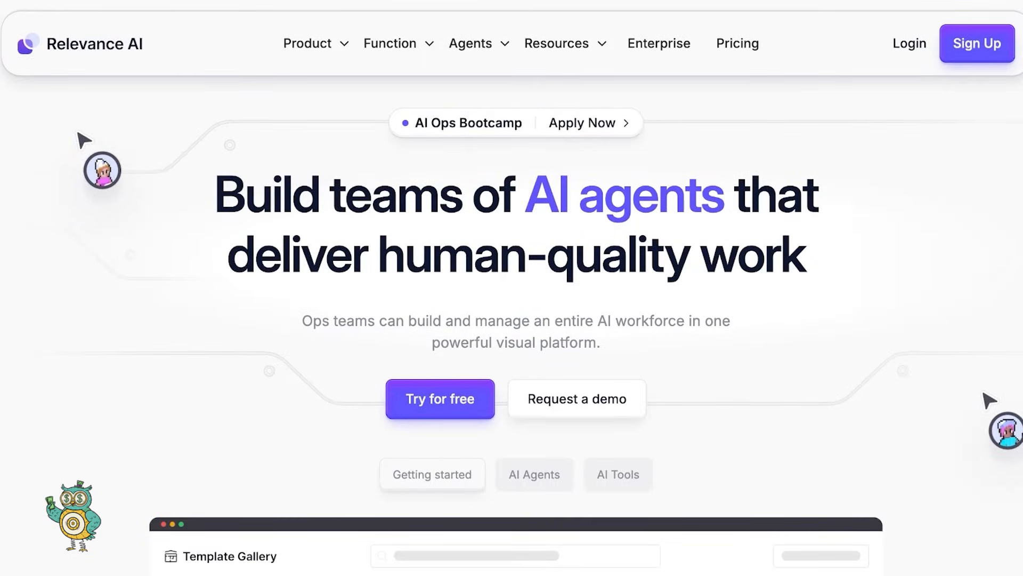
pyautogui.scroll(-1, 512, 288)
pyautogui.scroll(2, 511, 288)
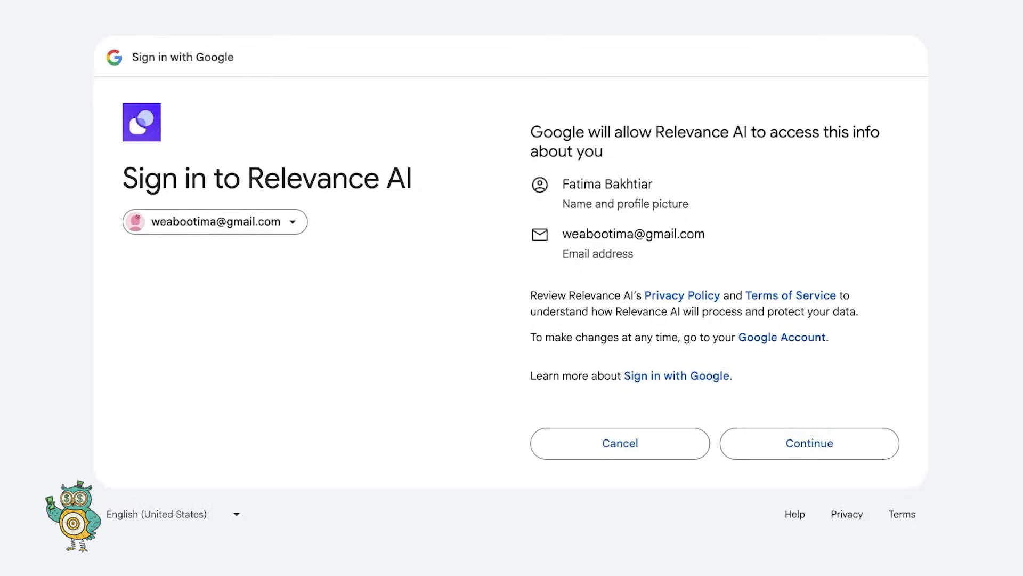
# - Approve the Google sign-in, fill in the profile form, and choose Europe (London) as the region
pyautogui.click(810, 443)
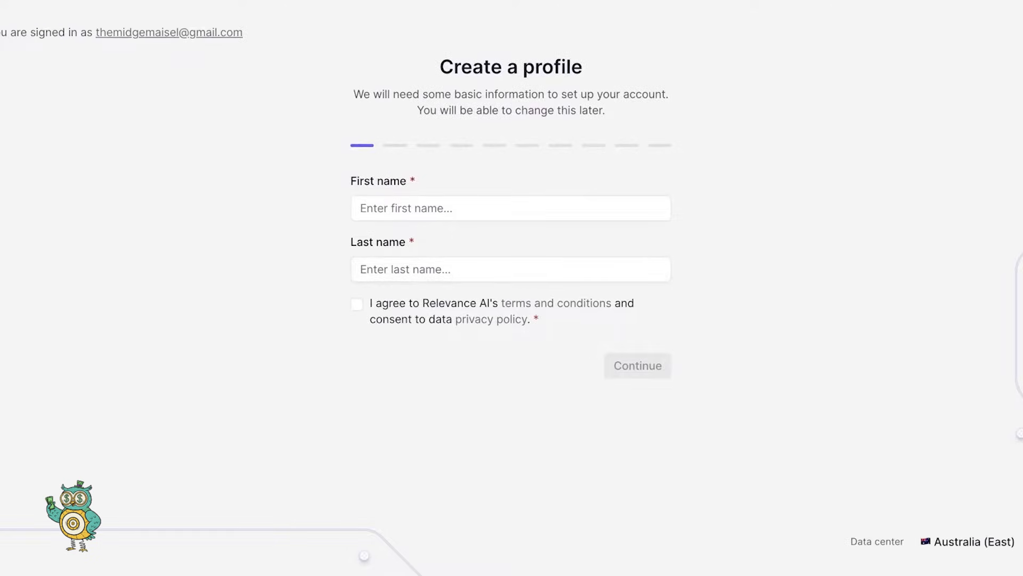
pyautogui.click(510, 208)
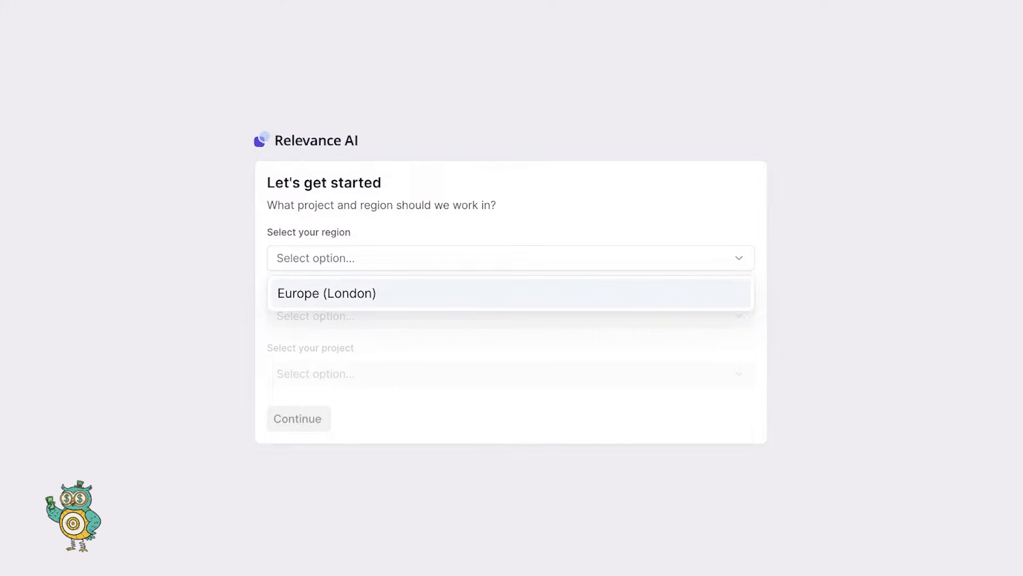
pyautogui.press('Return')
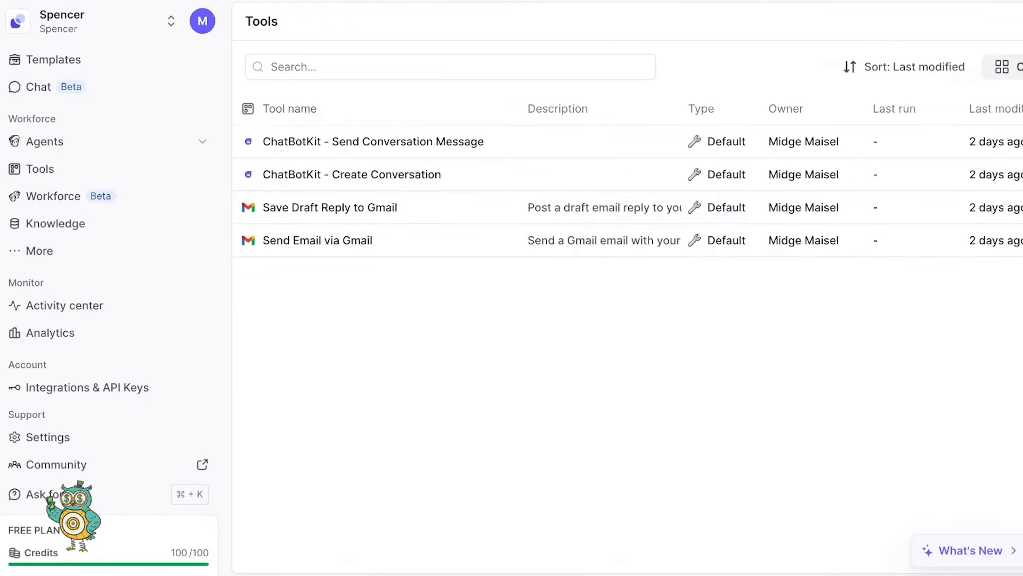
# - Check the workspace list, then view the agent templates page
pyautogui.click(109, 22)
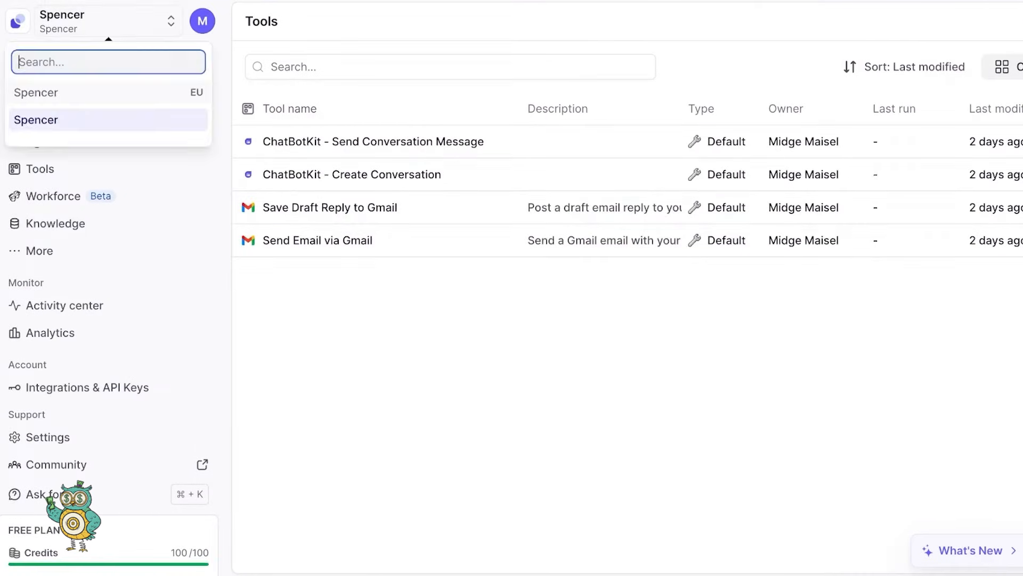
pyautogui.click(299, 141)
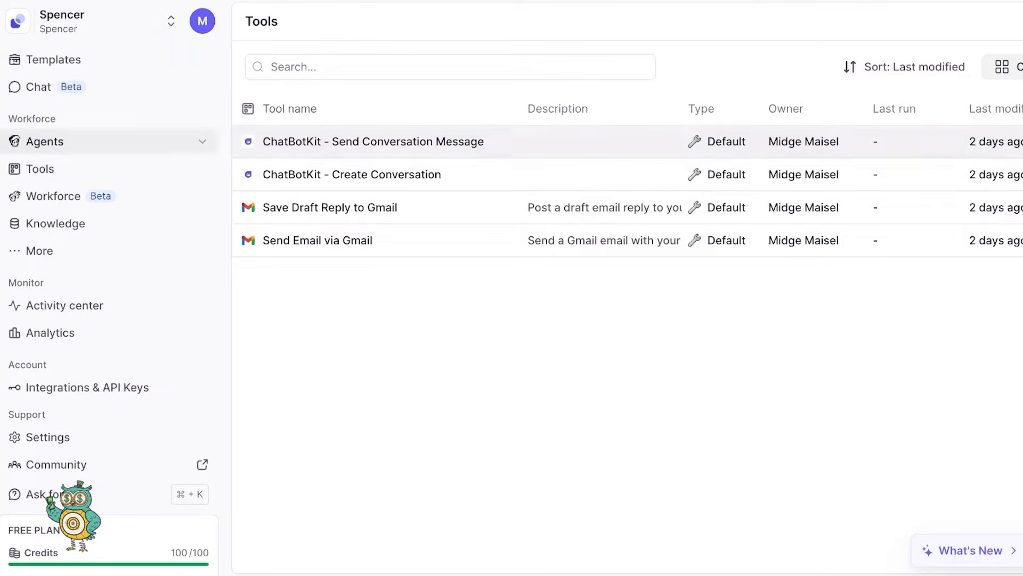
pyautogui.click(53, 60)
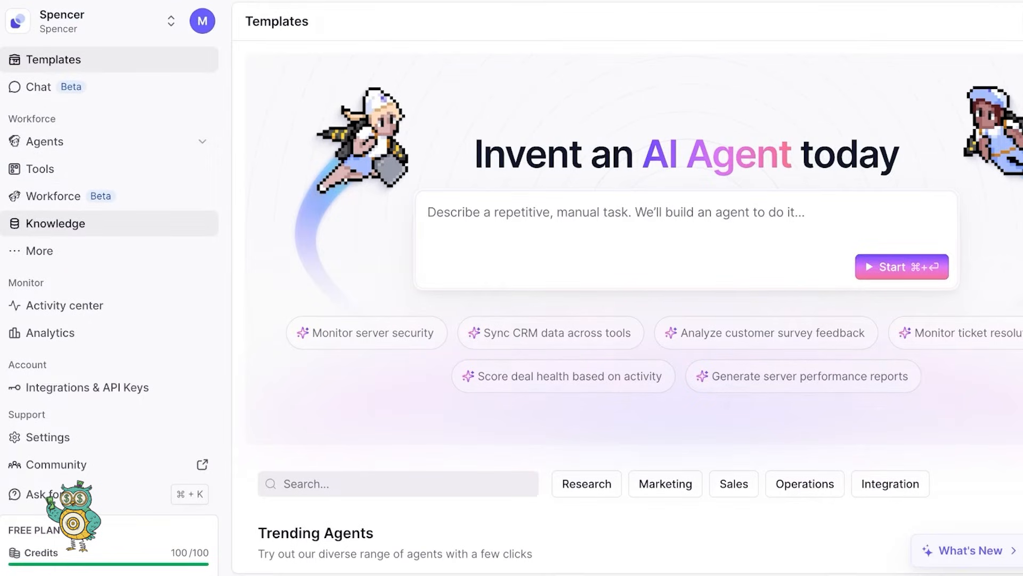
# - Browse the Integrations & API Keys catalogue
pyautogui.click(87, 387)
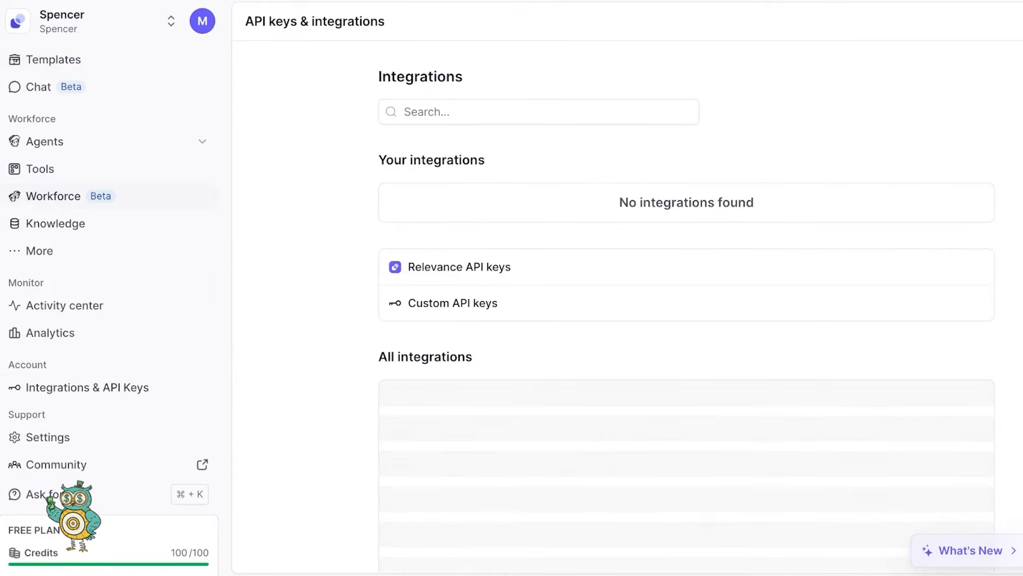
pyautogui.scroll(-10, 533, 334)
pyautogui.scroll(-20, 686, 308)
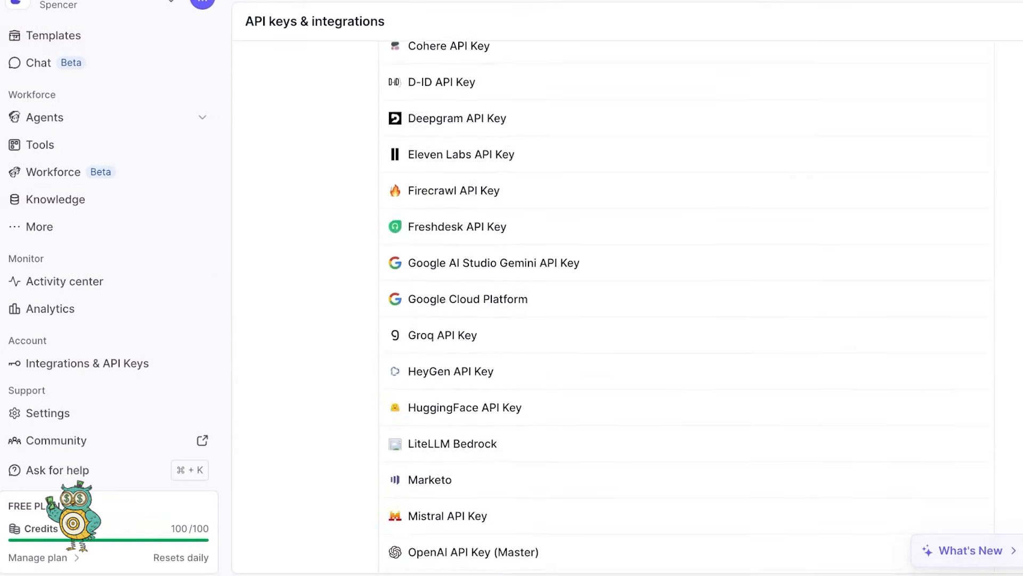
pyautogui.scroll(-3, 687, 308)
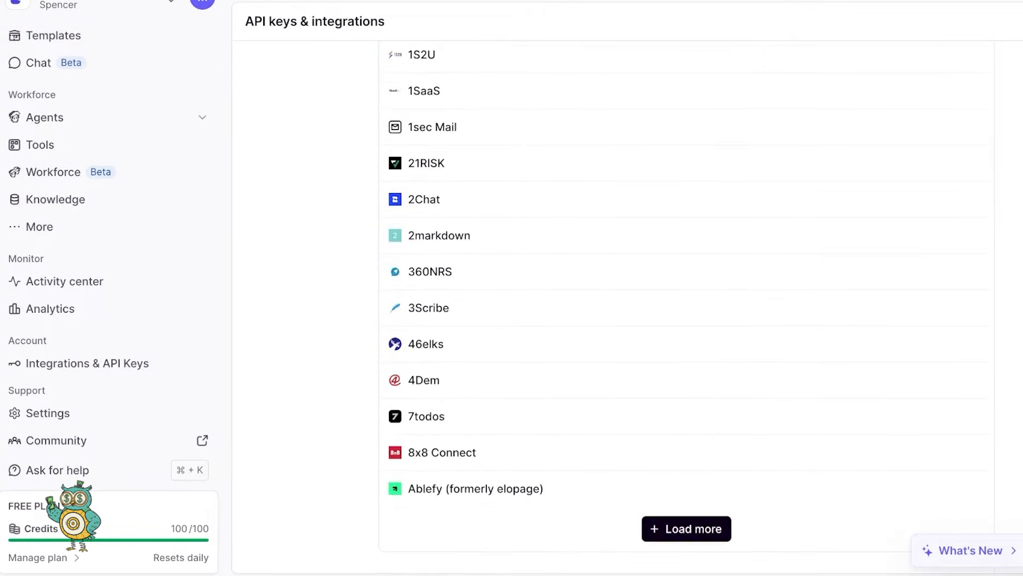
pyautogui.scroll(20, 686, 308)
pyautogui.scroll(10, 687, 309)
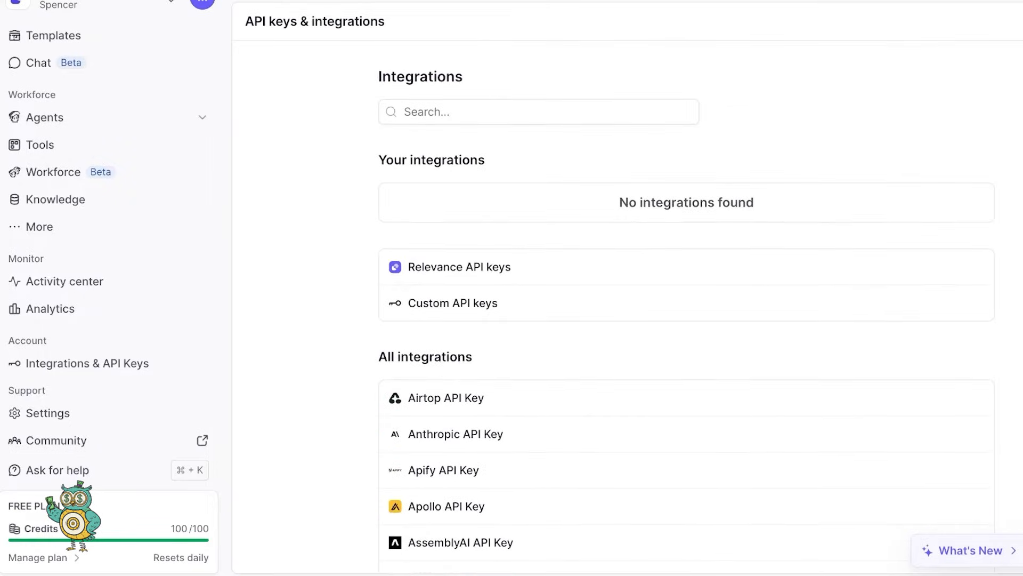
# - Search integrations for 'wh', inspect the WhatsApp API Key entry, then return to Agents
pyautogui.click(538, 112)
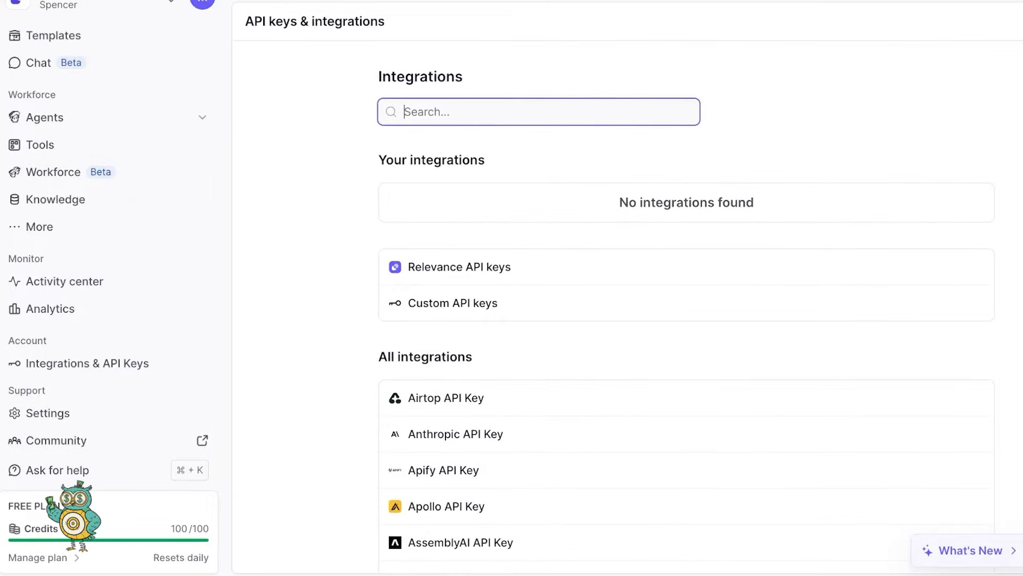
pyautogui.write('wh')
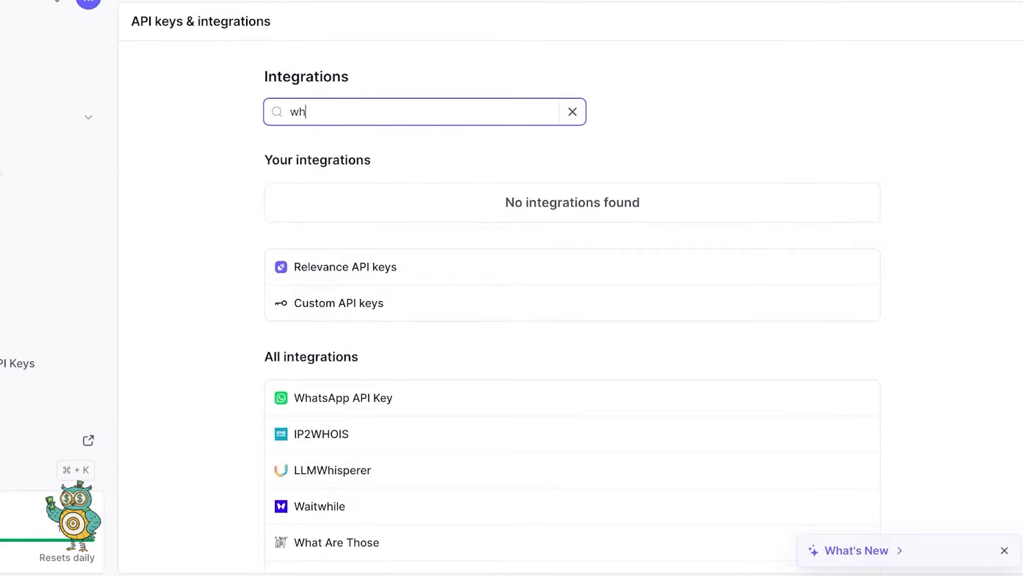
pyautogui.click(343, 398)
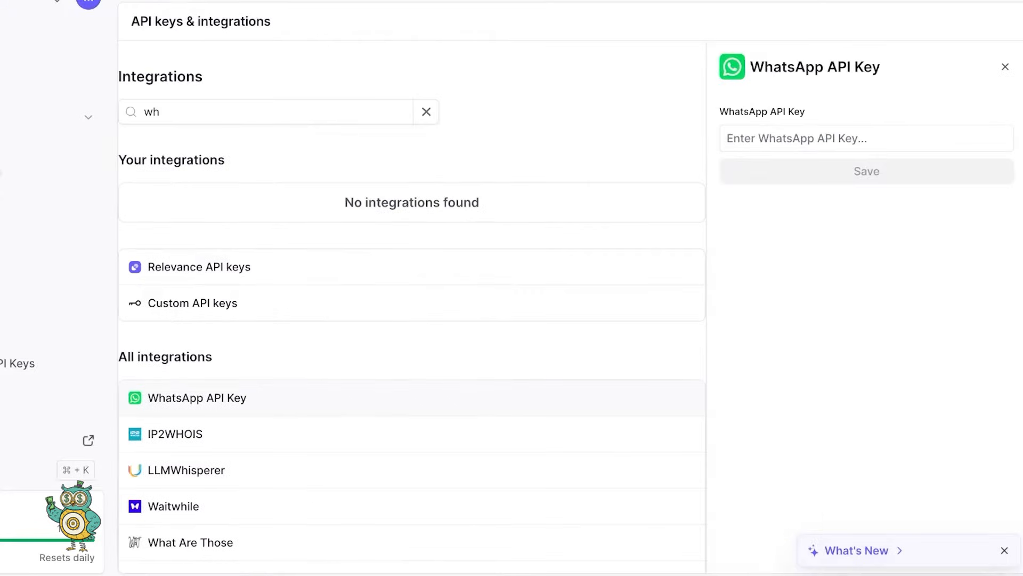
pyautogui.click(867, 138)
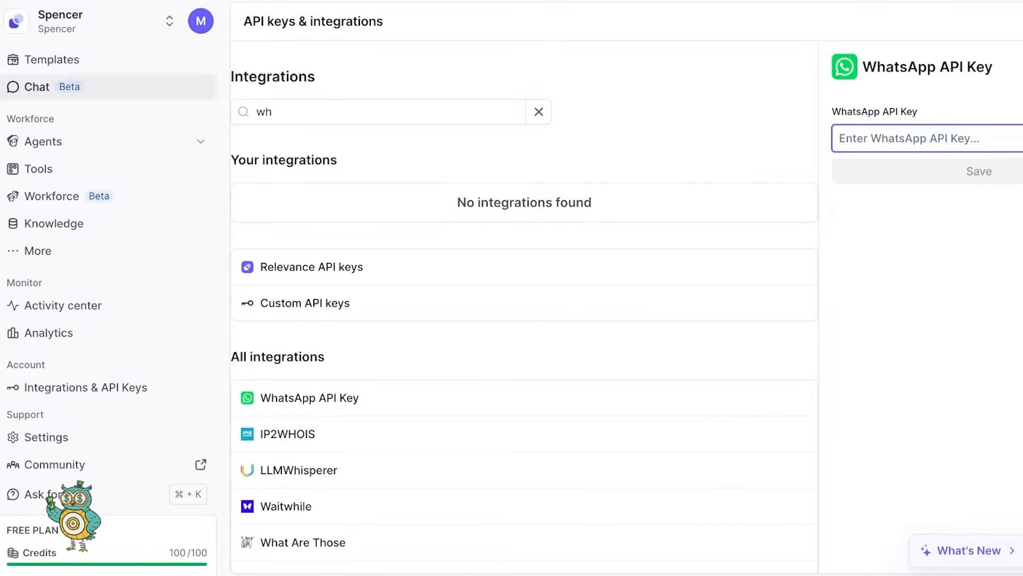
pyautogui.click(43, 142)
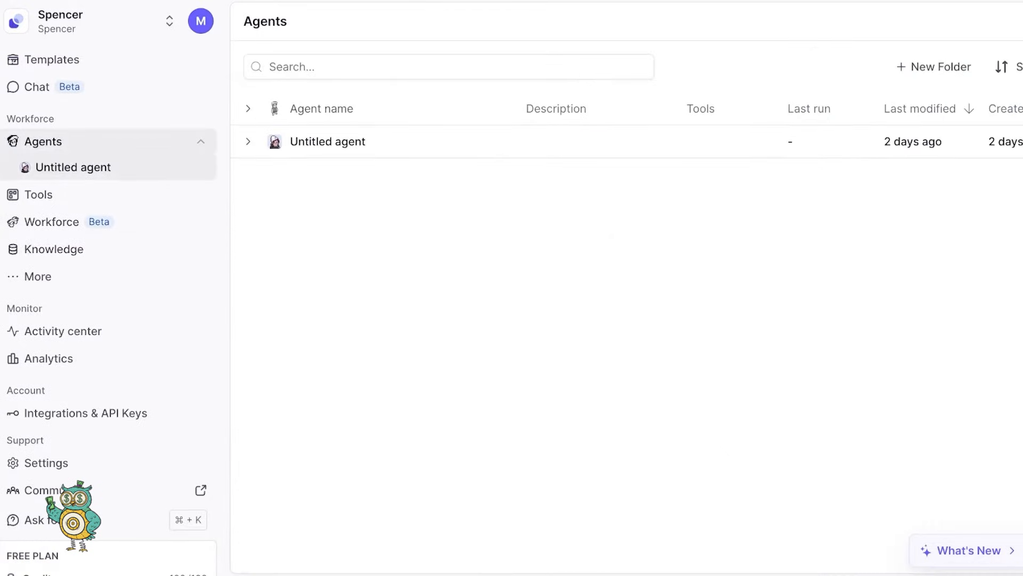
# - Preview creating a blank Knowledge table, cancel it, and return to the Tools list
pyautogui.click(54, 249)
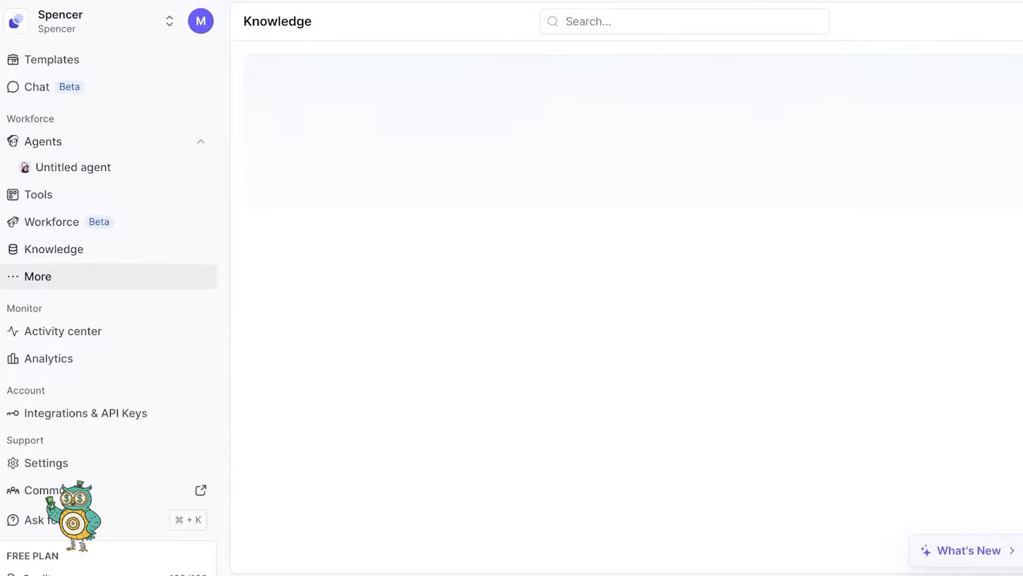
pyautogui.click(37, 276)
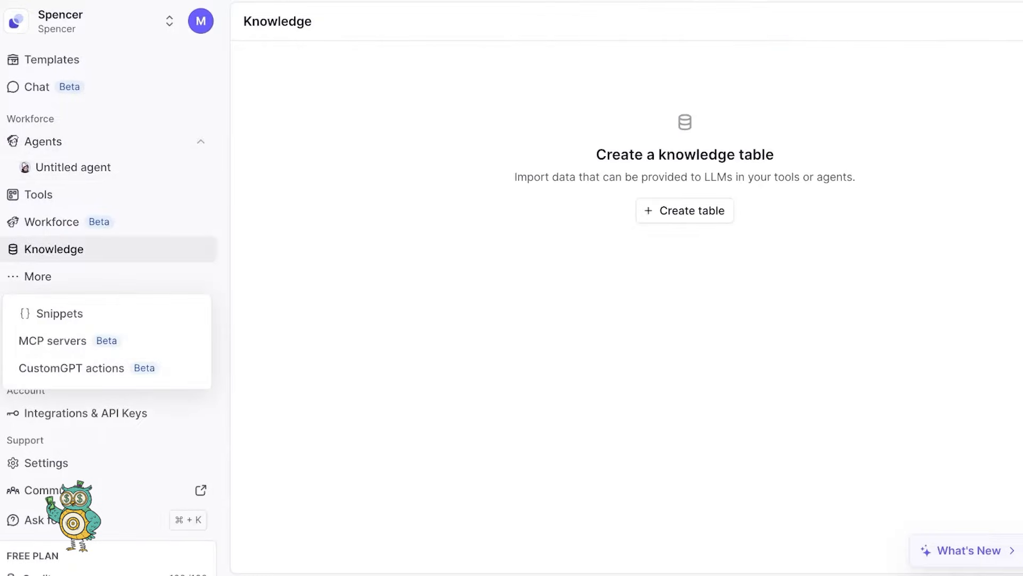
pyautogui.click(54, 249)
pyautogui.click(685, 210)
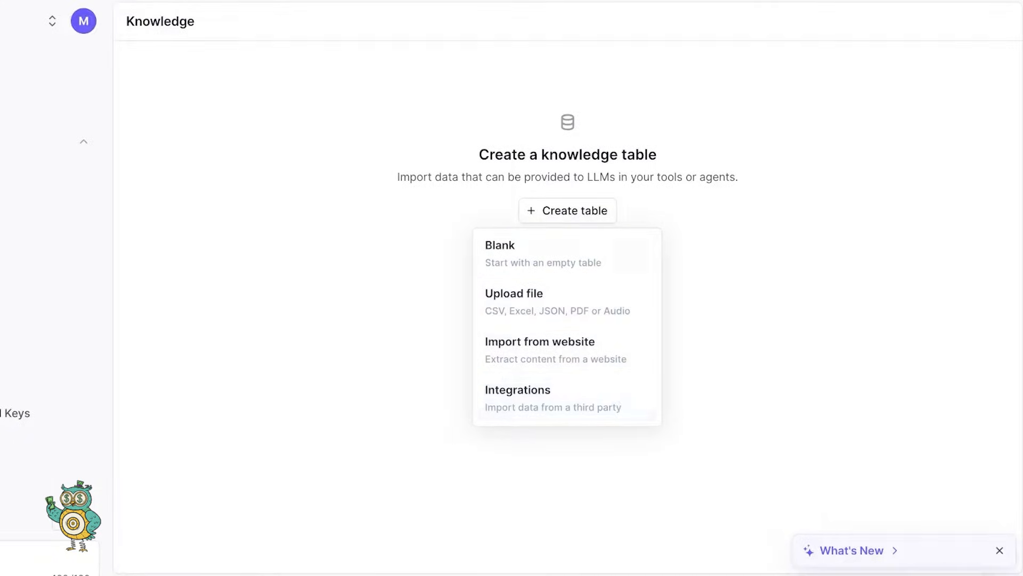
pyautogui.click(500, 246)
pyautogui.click(190, 308)
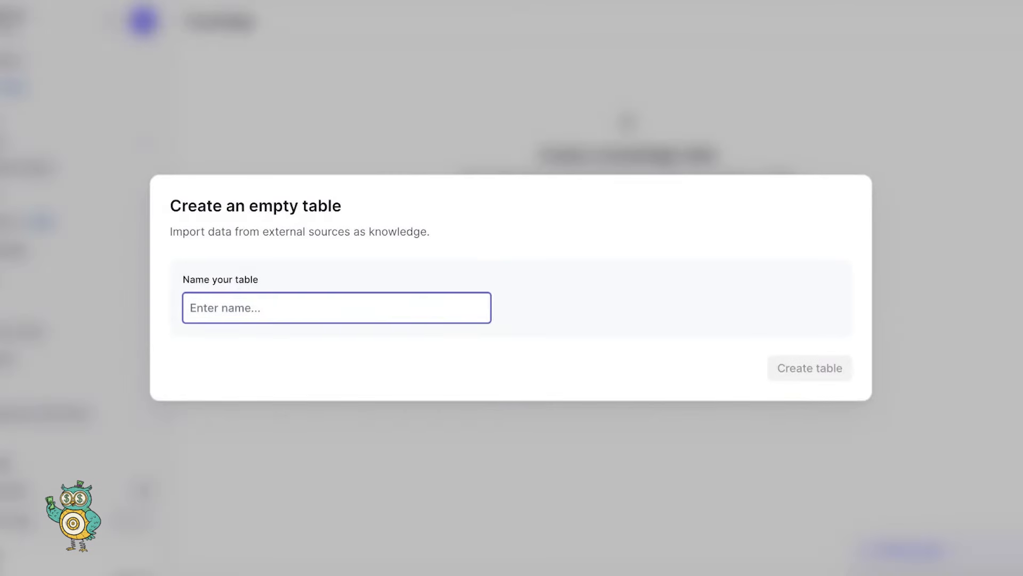
pyautogui.press('Escape')
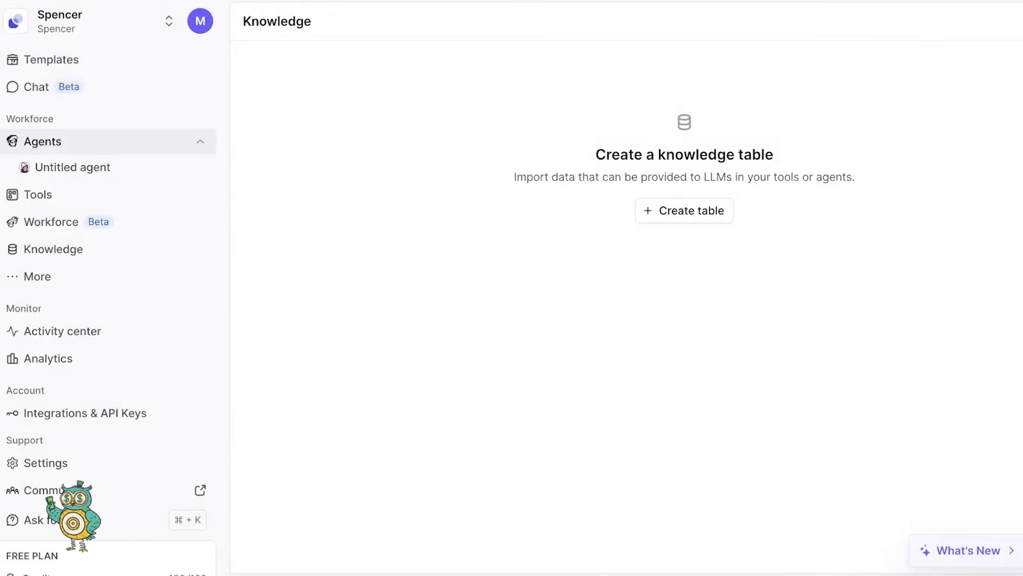
pyautogui.click(38, 195)
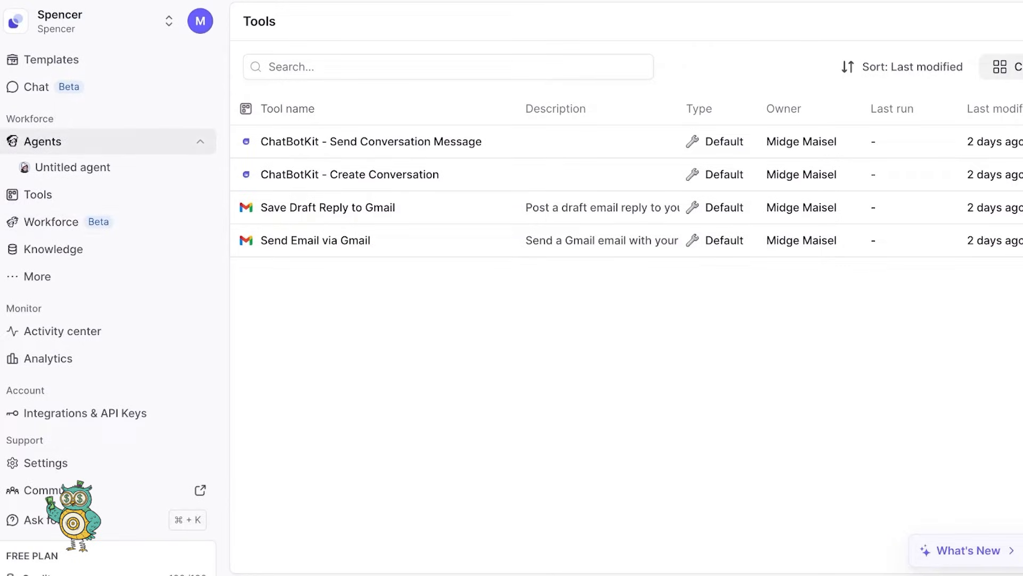
# - Create a new agent from the Agents page and choose Build Phone agent
pyautogui.click(43, 142)
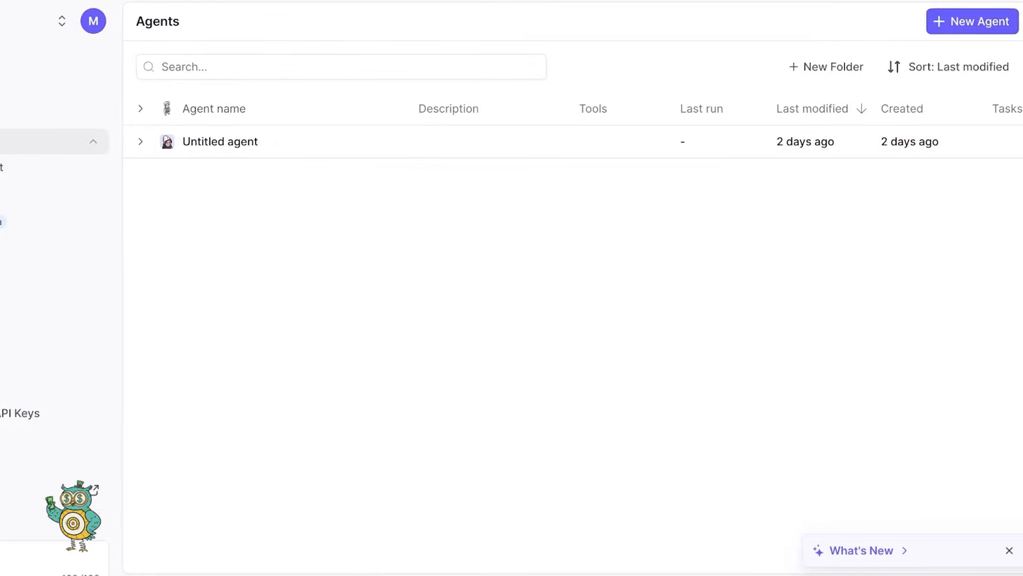
pyautogui.click(970, 21)
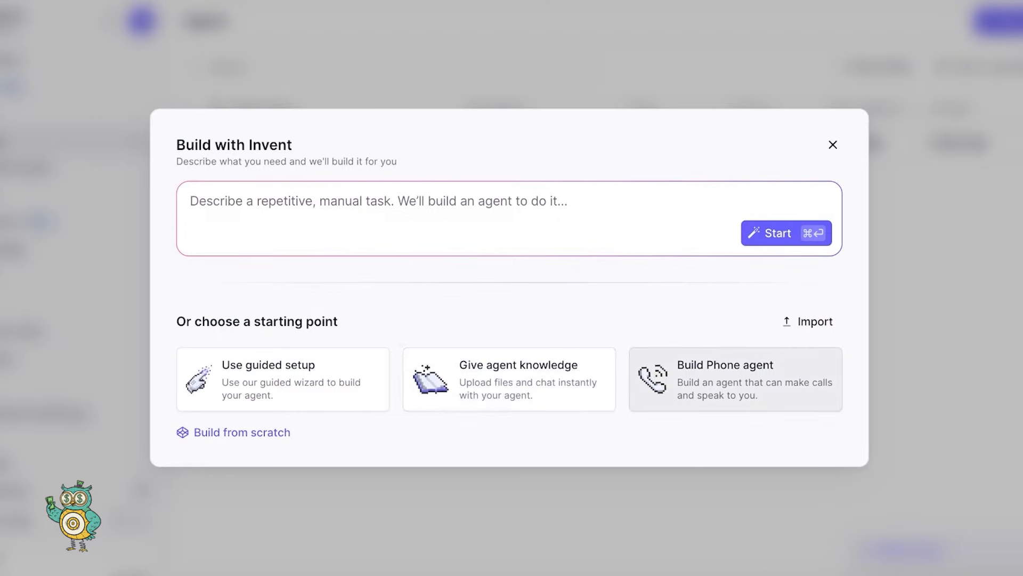
pyautogui.click(735, 379)
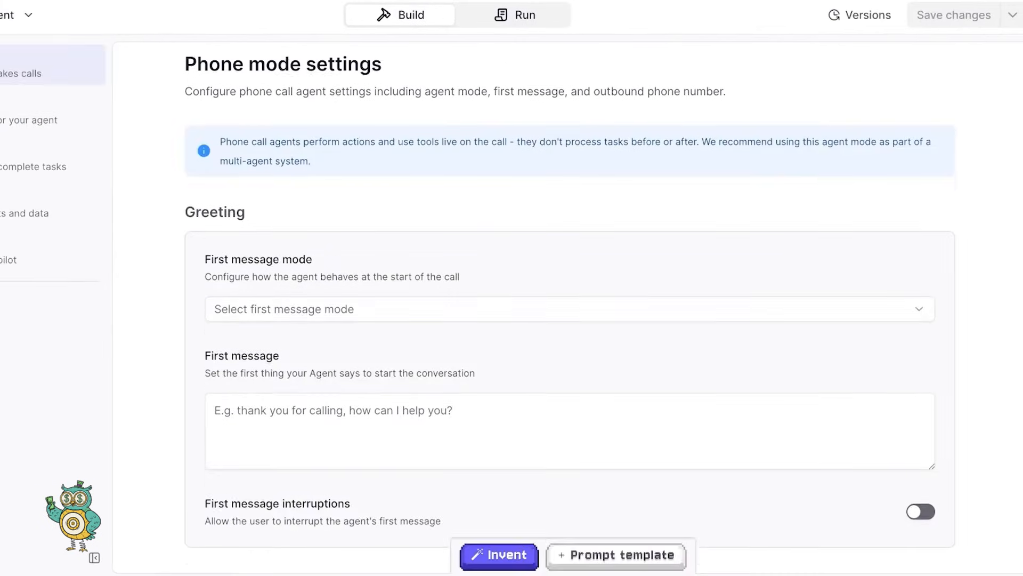
# - Switch the agent's first message mode to a custom message
pyautogui.scroll(-1, 570, 294)
pyautogui.click(570, 293)
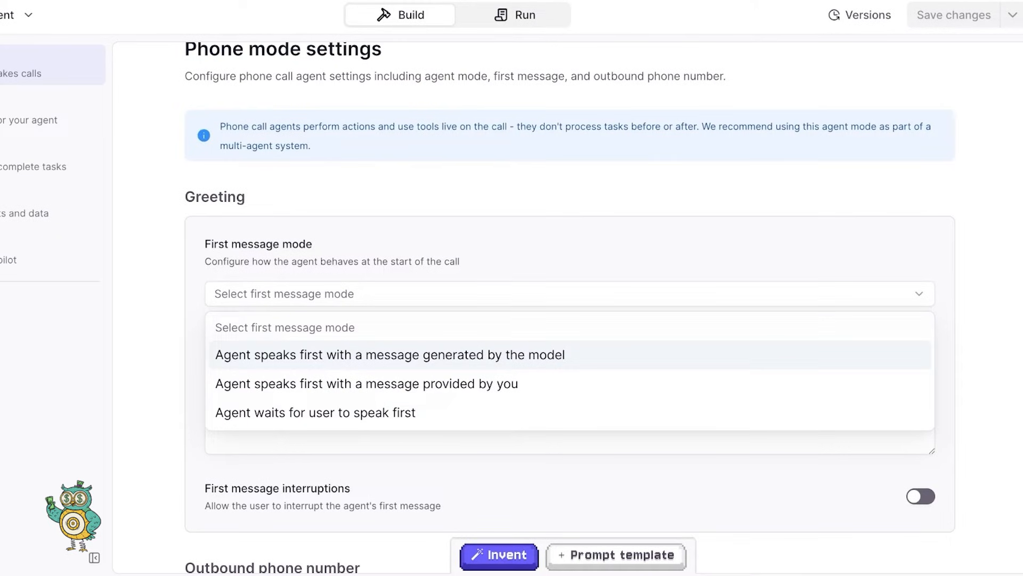
pyautogui.click(367, 384)
pyautogui.click(366, 416)
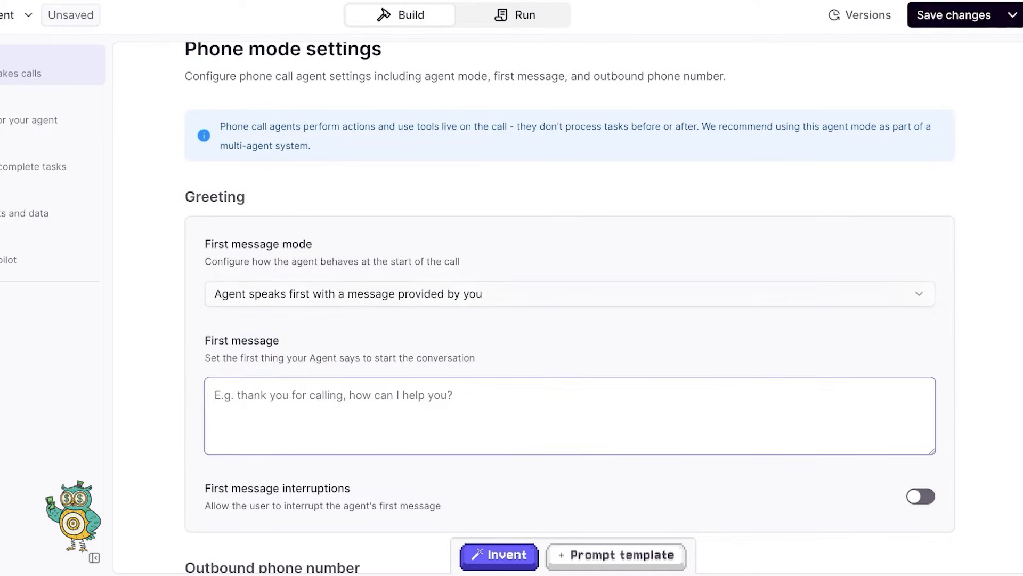
# - Write the greeting 'Hi, This is spencer salon. Thanks for calling, how may I help you?'
pyautogui.write('Hi')
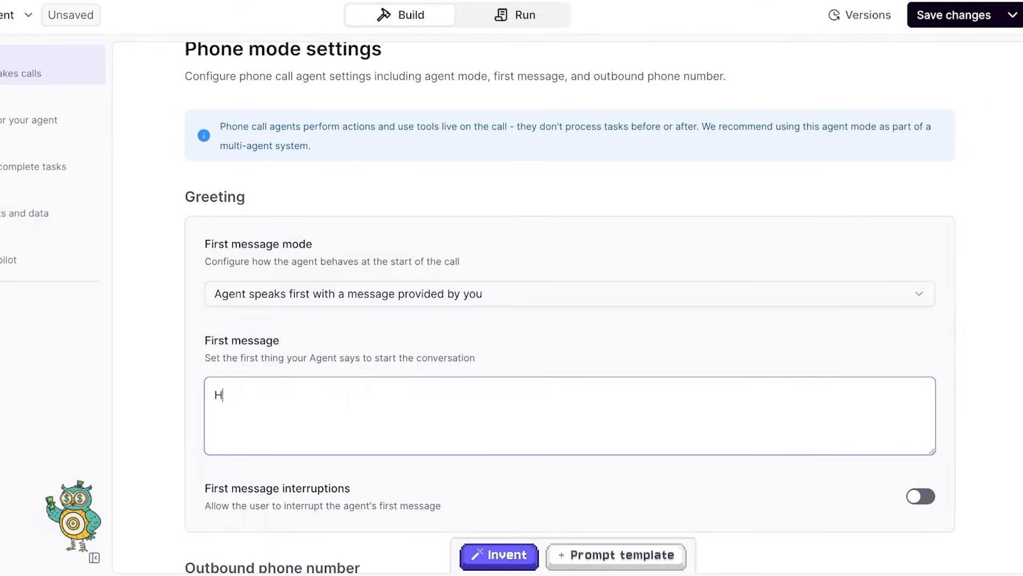
pyautogui.press('BackSpace')
pyautogui.press('BackSpace')
pyautogui.write('Hi, This is spencer salon. Thanks for calling')
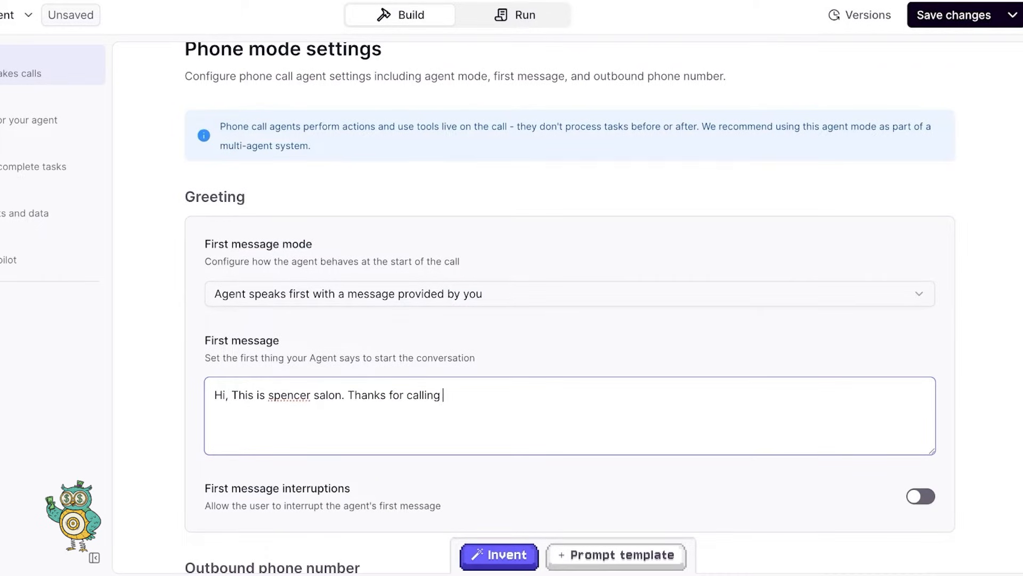
pyautogui.press('BackSpace')
pyautogui.write(', how may I help you?')
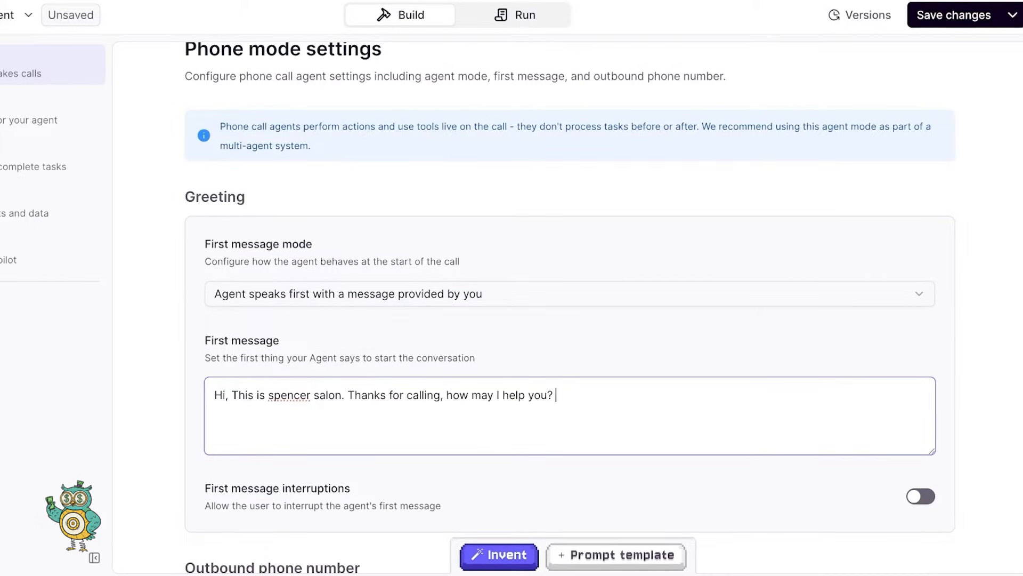
pyautogui.scroll(-3, 569, 298)
pyautogui.scroll(3, 569, 299)
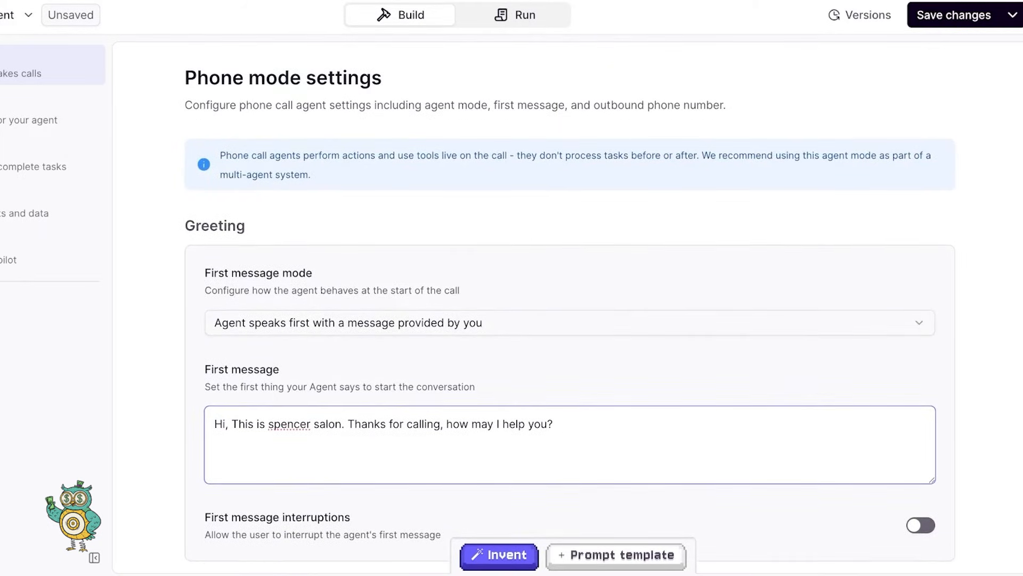
pyautogui.scroll(-2, 569, 307)
pyautogui.scroll(-2, 570, 307)
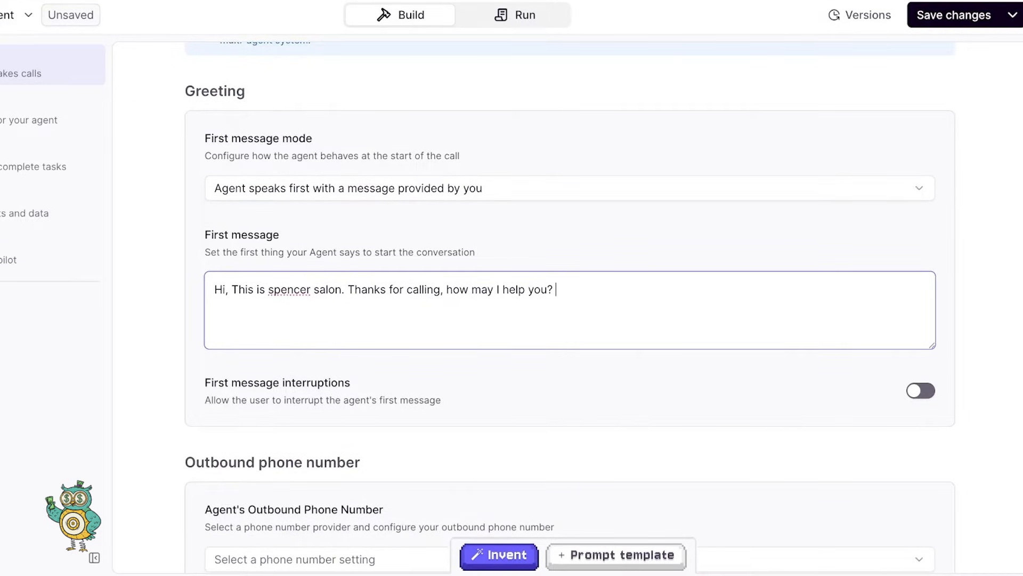
pyautogui.scroll(-5, 570, 307)
# - Set the outbound phone number to Provided by Relevance
pyautogui.click(570, 394)
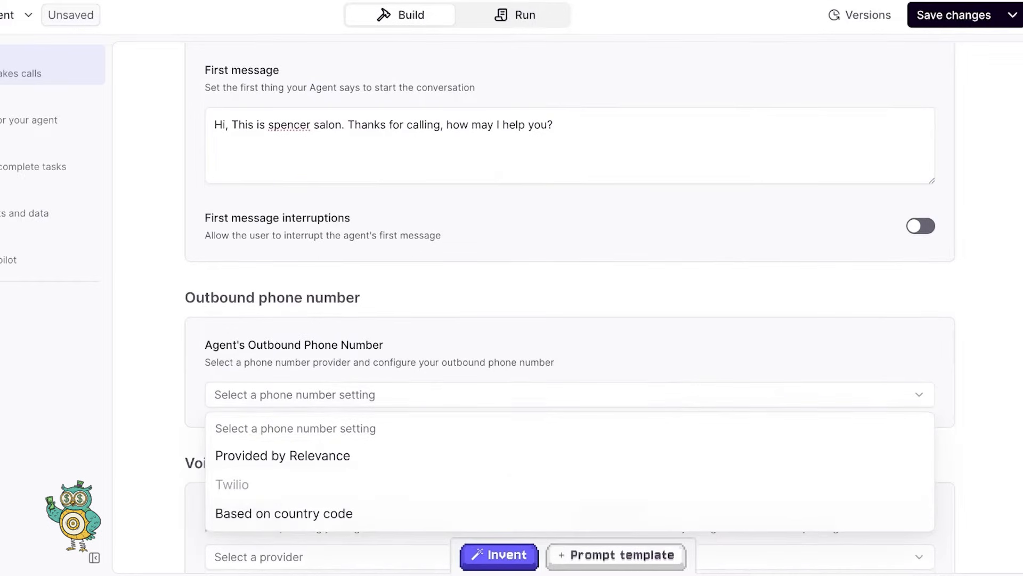
pyautogui.press('Escape')
pyautogui.scroll(-4, 570, 307)
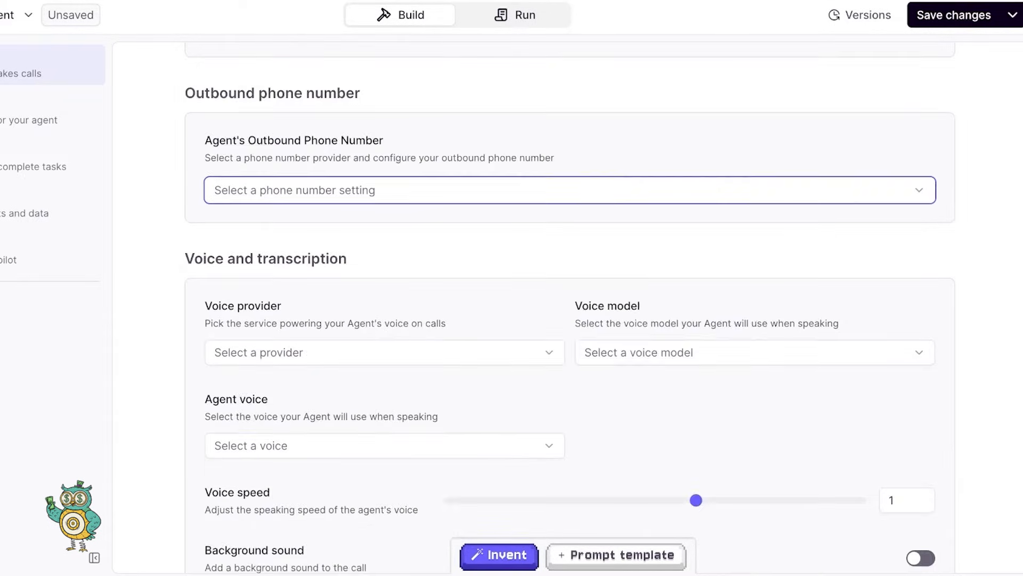
pyautogui.scroll(2, 569, 307)
pyautogui.click(570, 320)
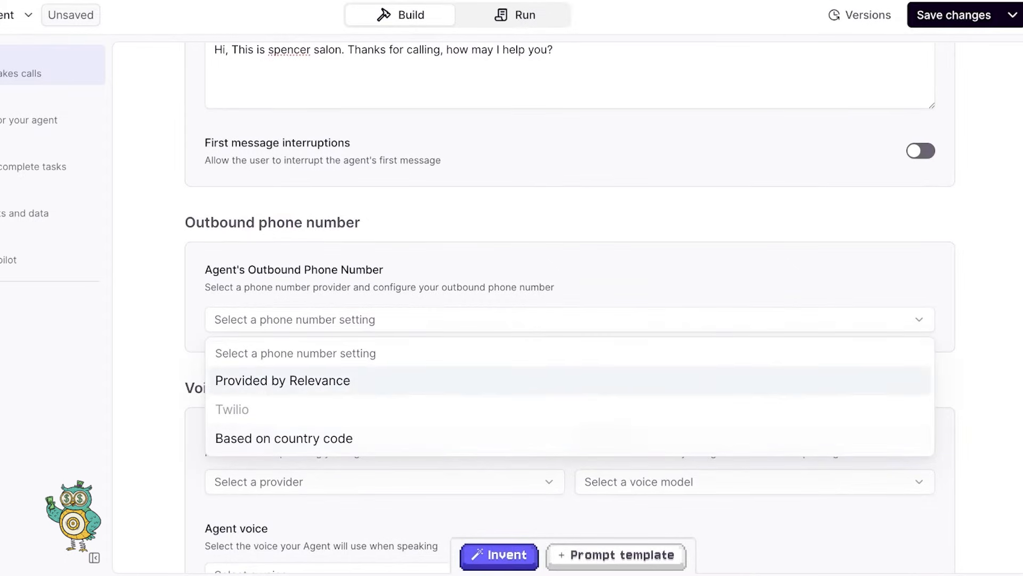
pyautogui.click(552, 381)
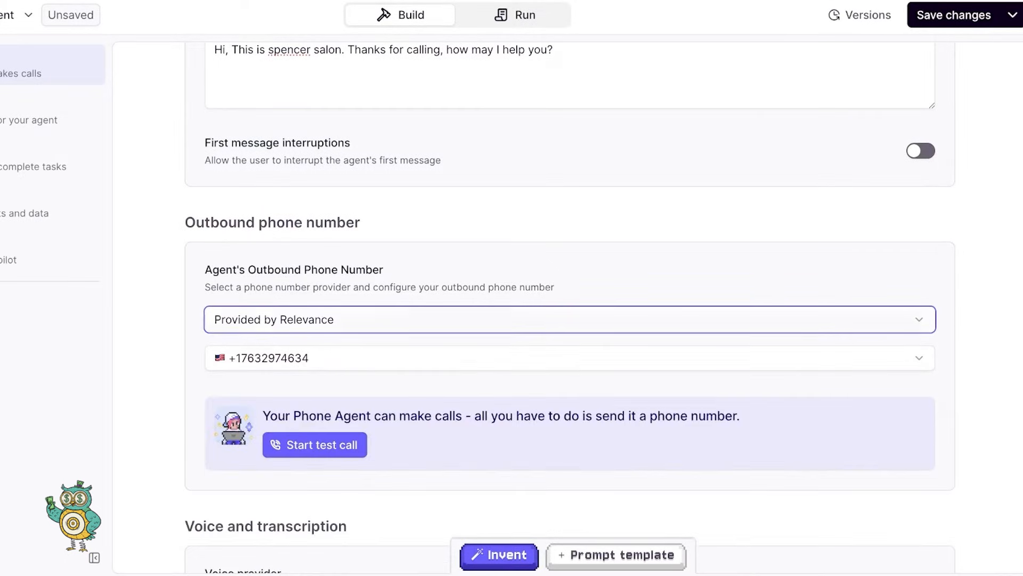
pyautogui.scroll(-1, 570, 307)
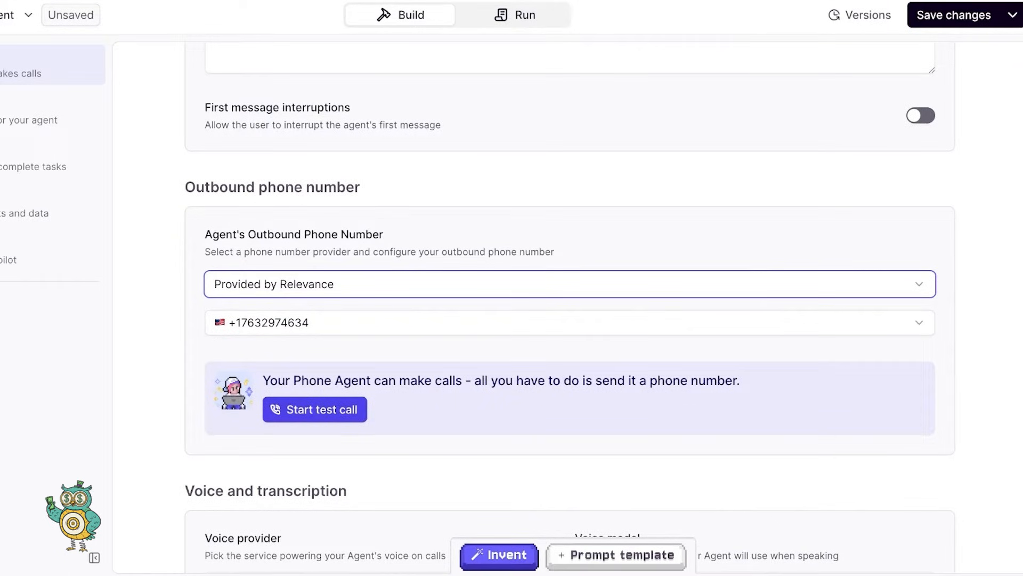
pyautogui.scroll(-5, 570, 307)
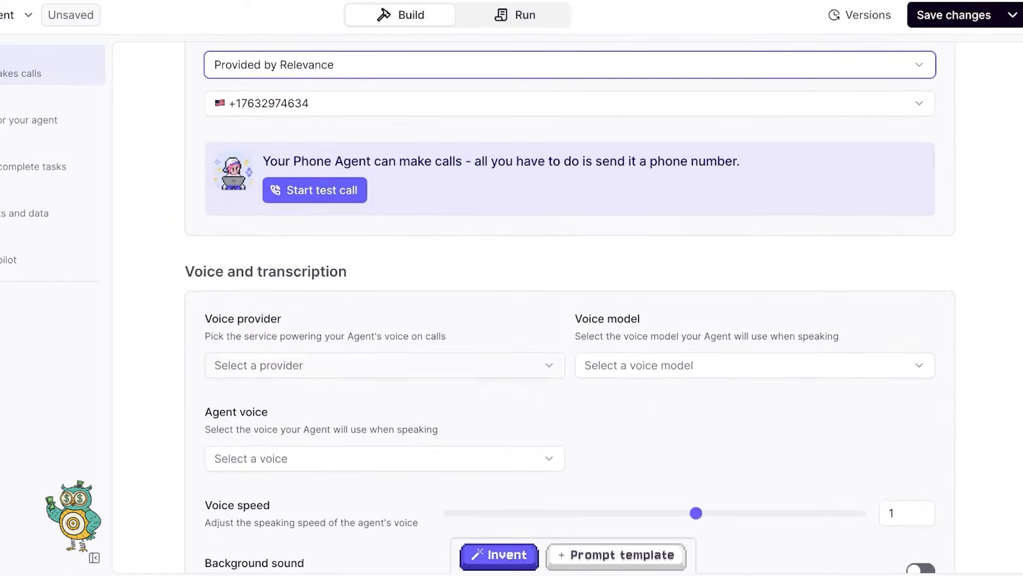
# - Choose ElevenLabs as voice provider with the Eleven Multilingual v2 model, after trying Flash and Turbo
pyautogui.click(385, 365)
pyautogui.click(385, 365)
pyautogui.scroll(-3, 569, 307)
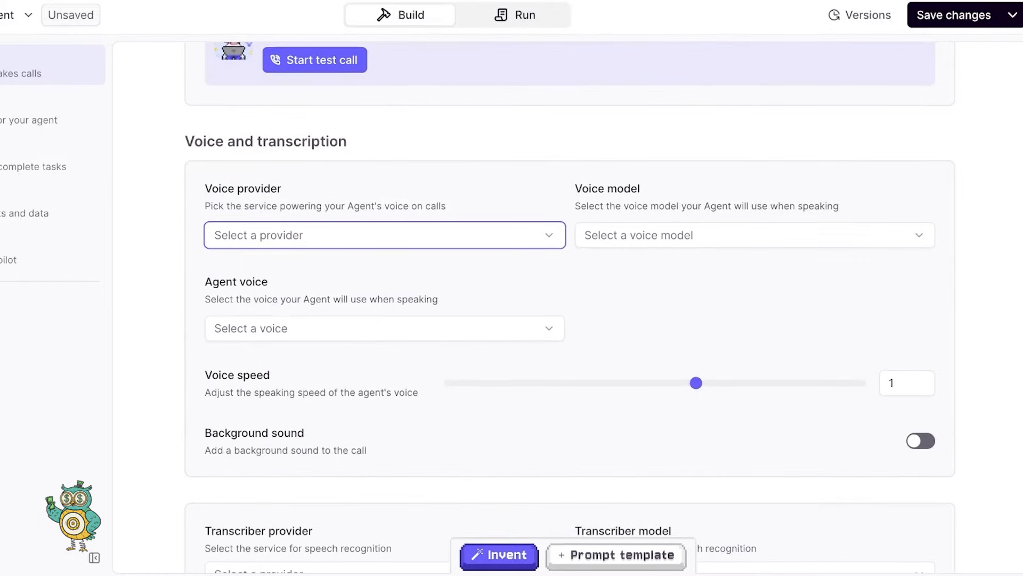
pyautogui.scroll(1, 385, 237)
pyautogui.click(384, 238)
pyautogui.click(384, 299)
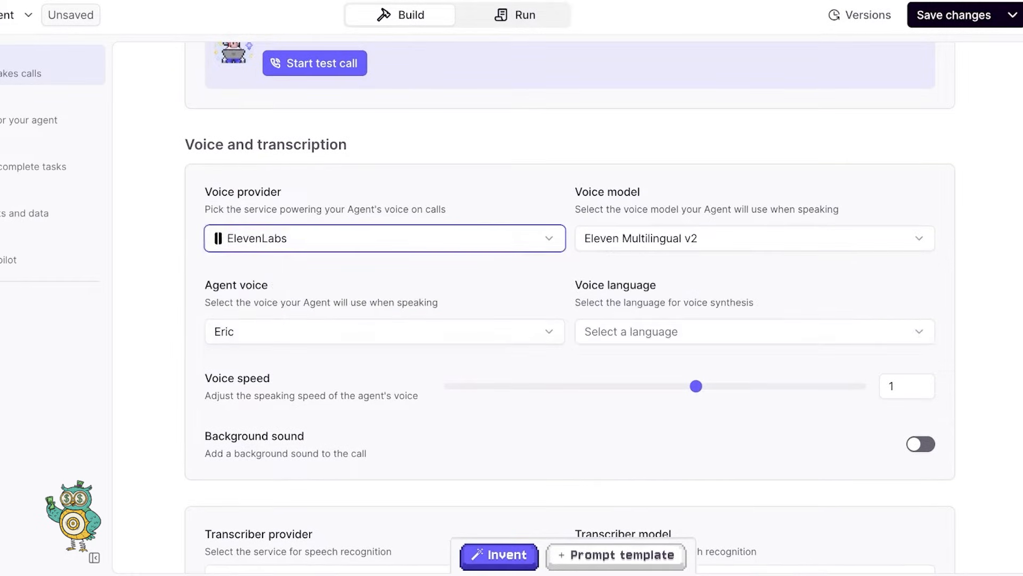
pyautogui.click(755, 238)
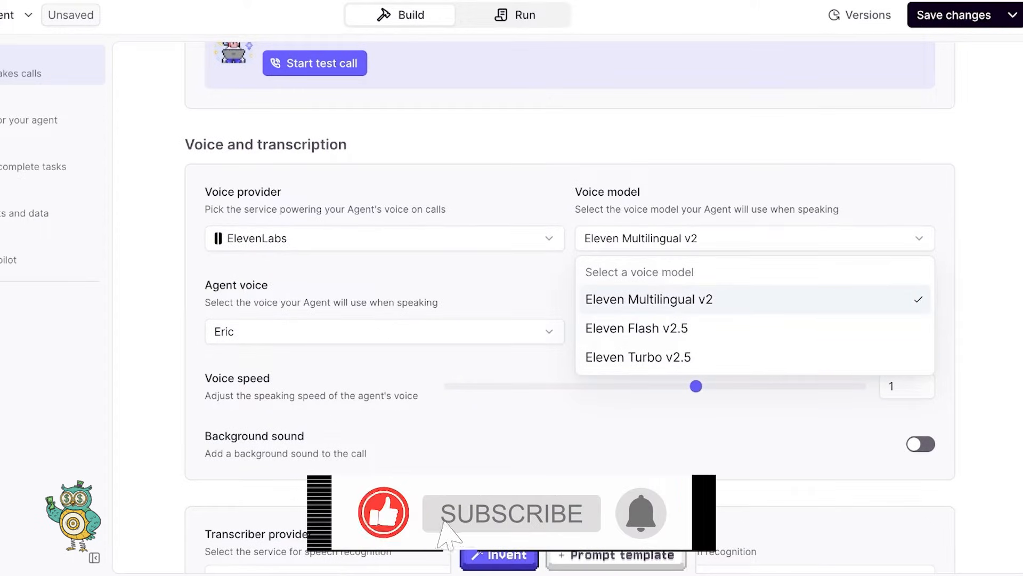
pyautogui.click(755, 299)
pyautogui.click(754, 238)
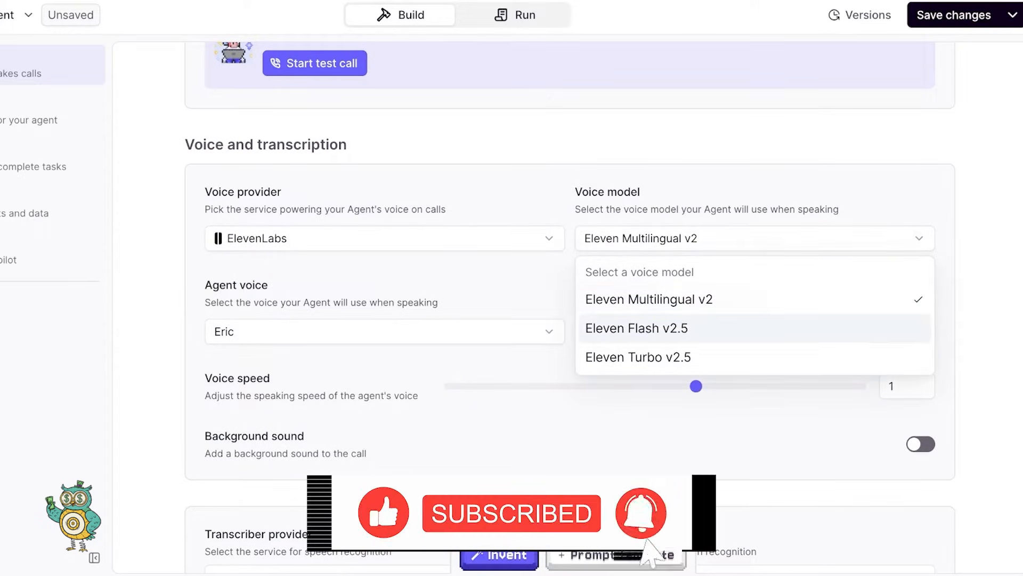
pyautogui.click(754, 328)
pyautogui.click(755, 239)
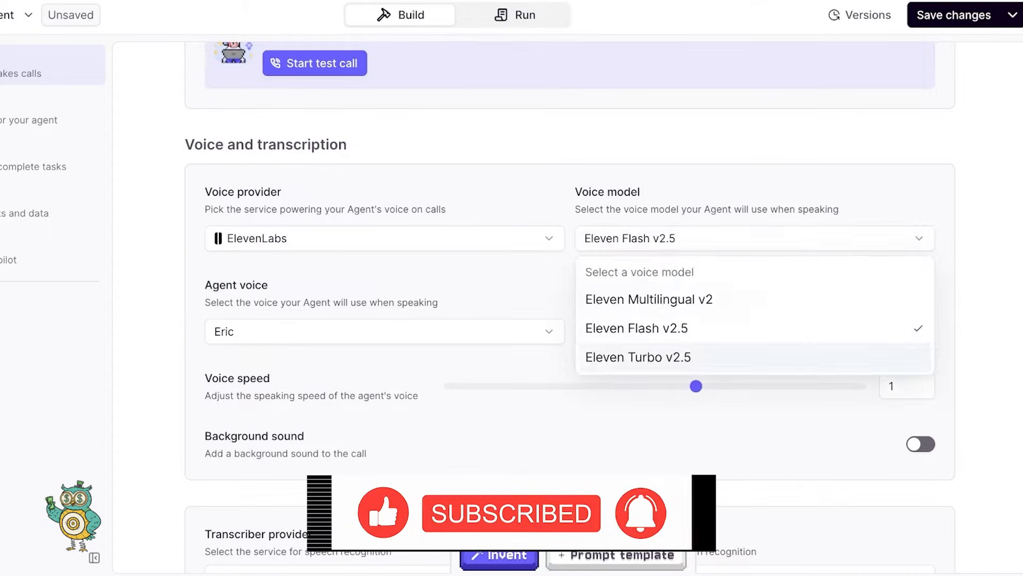
pyautogui.click(755, 358)
pyautogui.click(754, 238)
pyautogui.click(755, 299)
# - Pick Alice as the agent voice after trying Antoni and Arnold
pyautogui.click(384, 332)
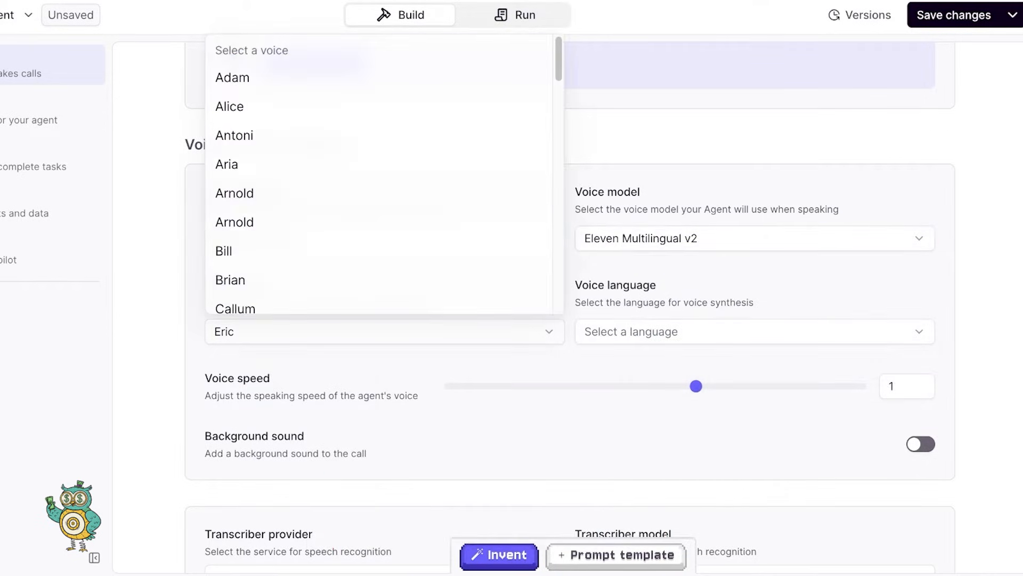
pyautogui.click(378, 135)
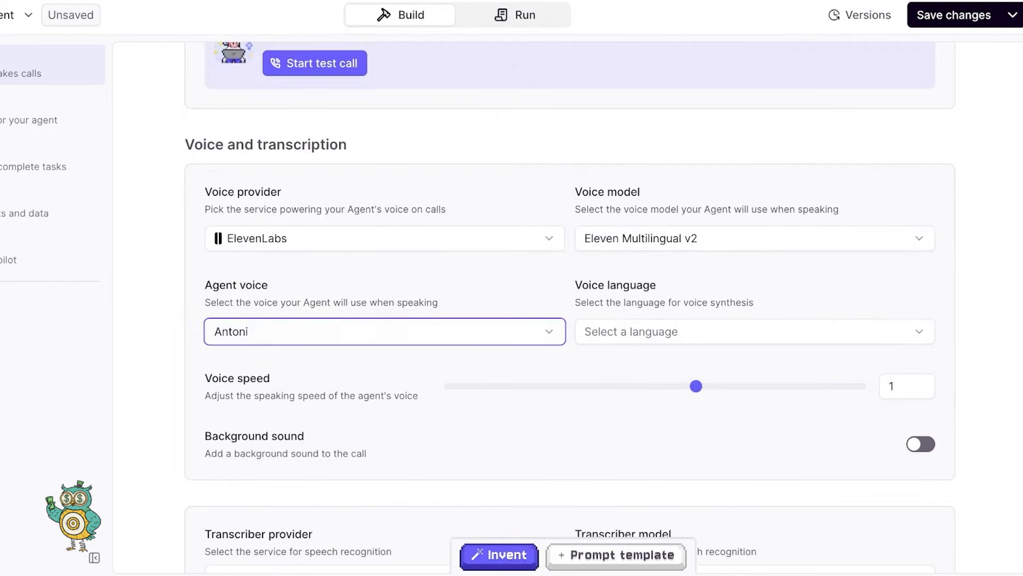
pyautogui.click(383, 332)
pyautogui.click(379, 221)
pyautogui.scroll(2, 379, 221)
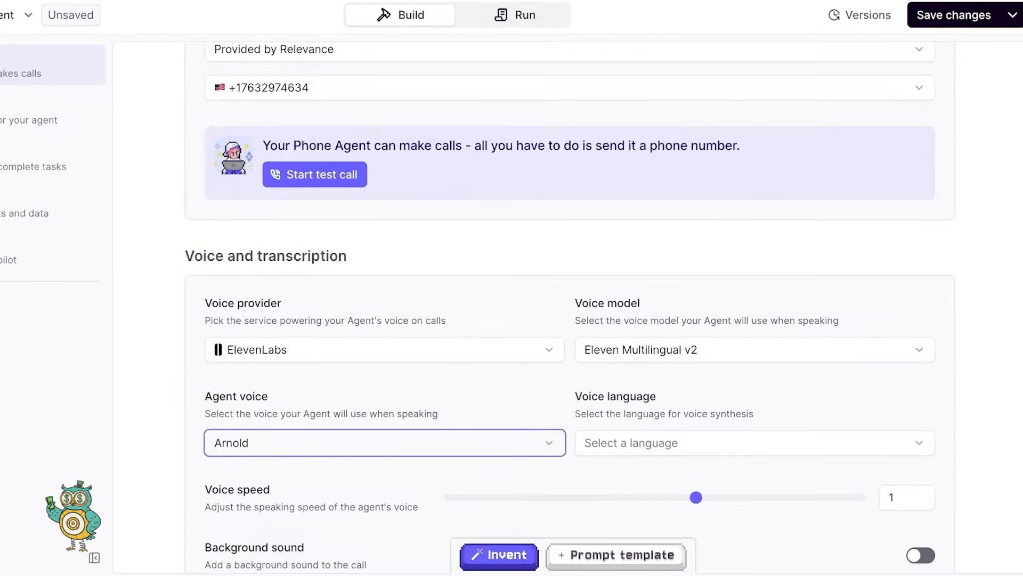
pyautogui.click(384, 442)
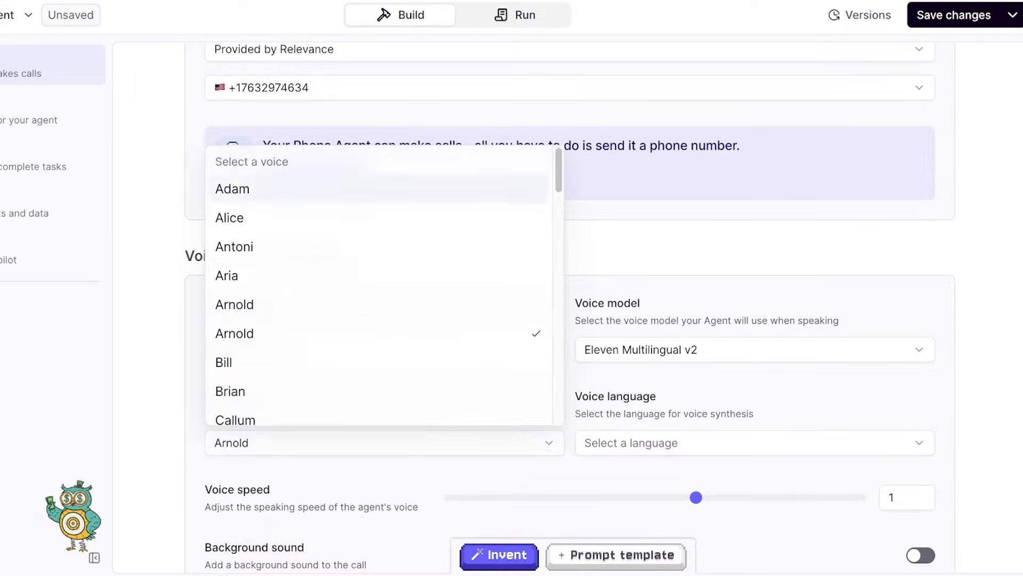
pyautogui.scroll(-12, 379, 288)
pyautogui.scroll(-8, 379, 287)
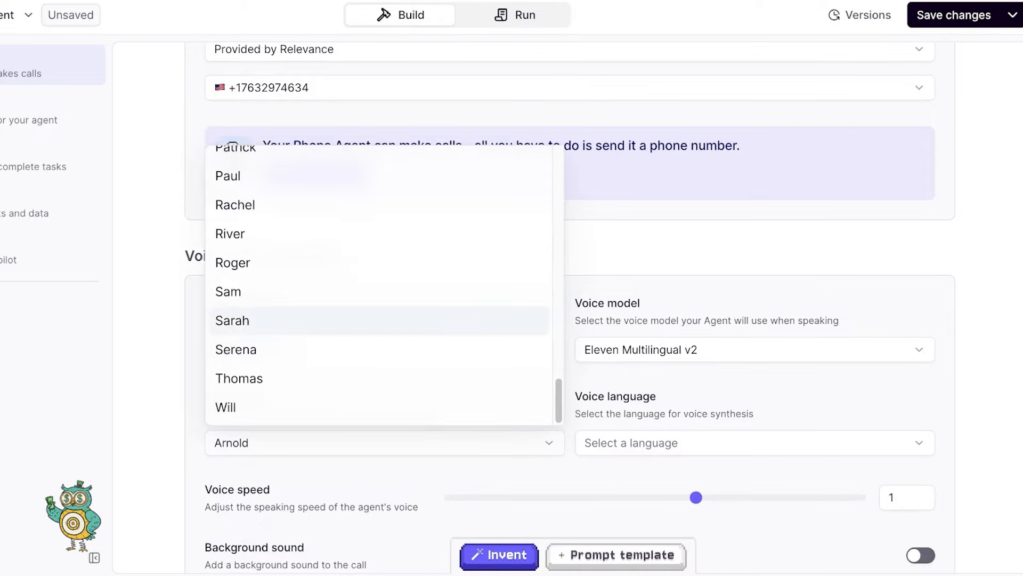
pyautogui.scroll(15, 378, 288)
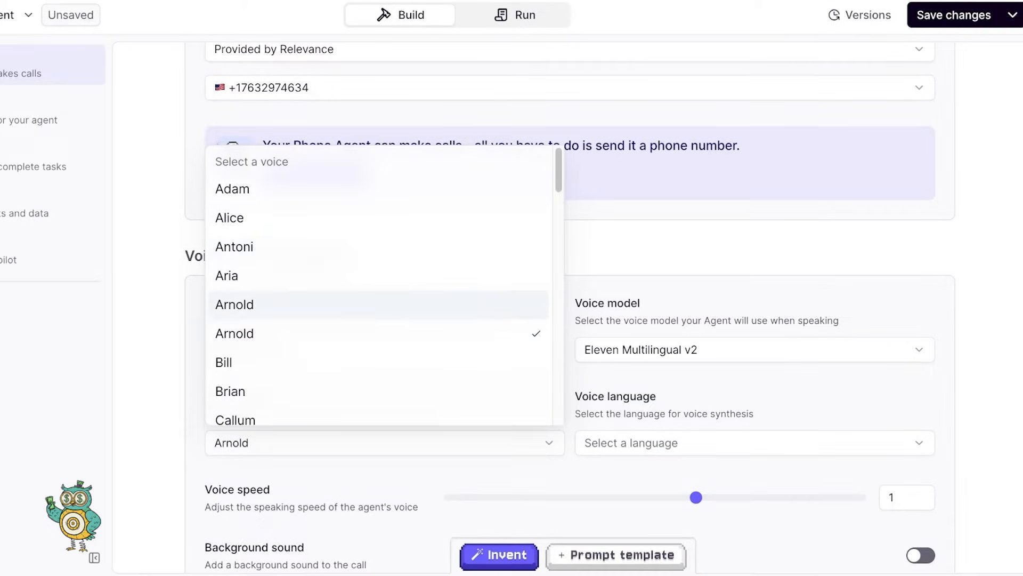
pyautogui.click(378, 217)
# - Set the voice language to English
pyautogui.scroll(-2, 378, 217)
pyautogui.scroll(-1, 570, 299)
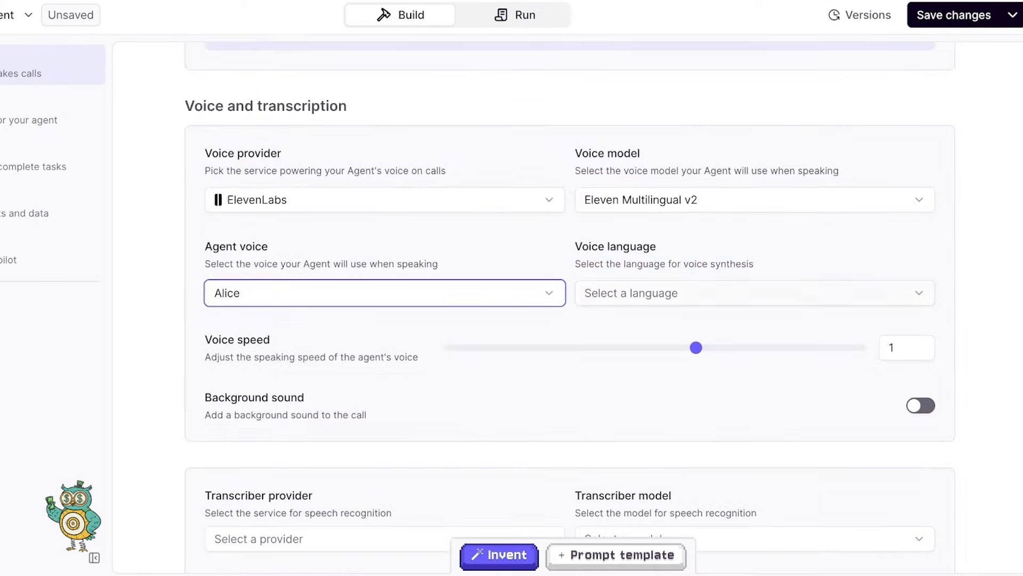
pyautogui.click(735, 293)
pyautogui.click(735, 47)
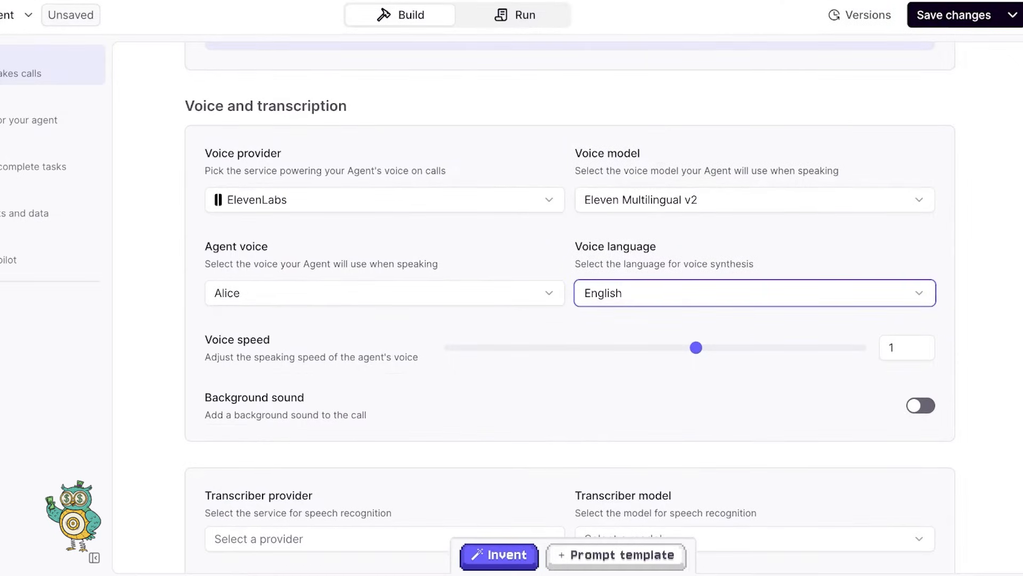
pyautogui.moveTo(312, 348)
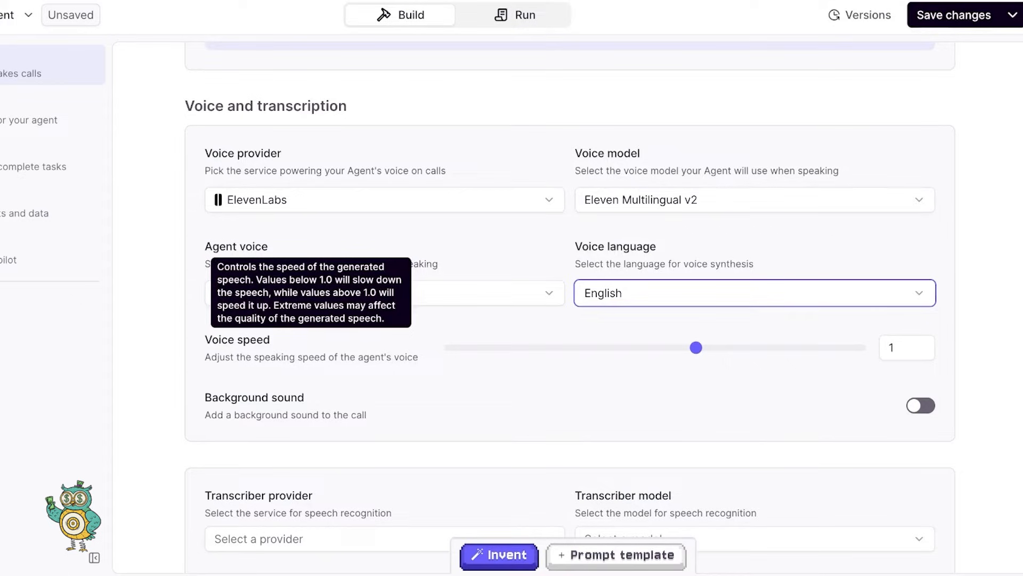
# - Raise the voice speed from 1 to 1.1 using the Voice speed slider
pyautogui.click(901, 347)
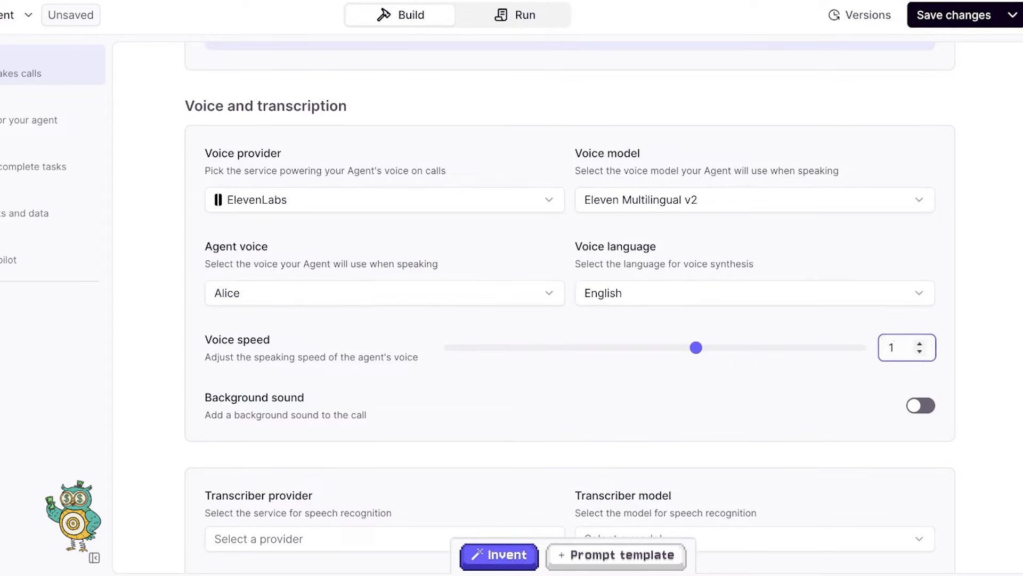
pyautogui.write('.')
pyautogui.moveTo(696, 347); pyautogui.dragTo(778, 347)
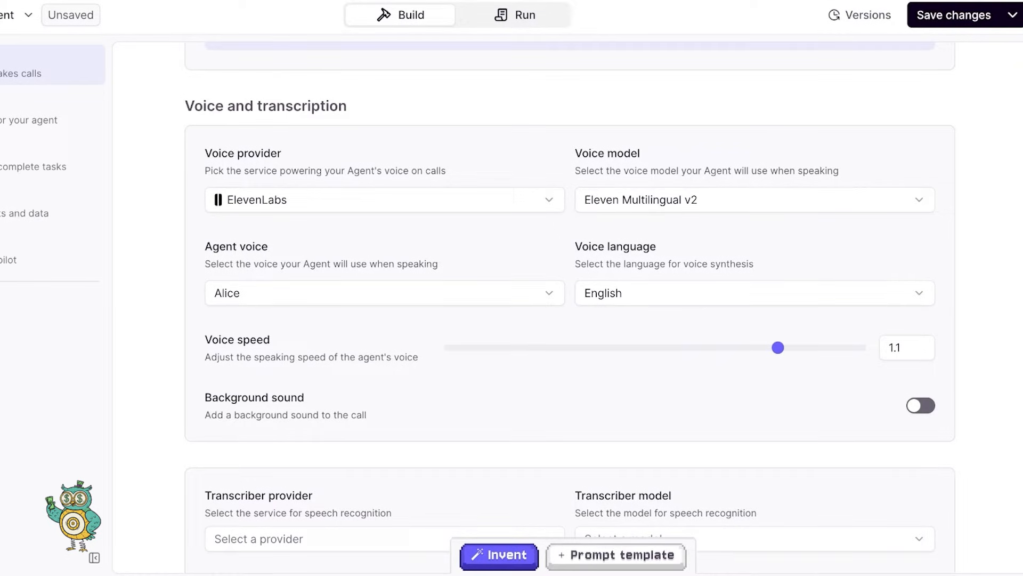
pyautogui.moveTo(311, 350)
pyautogui.scroll(-3, 570, 304)
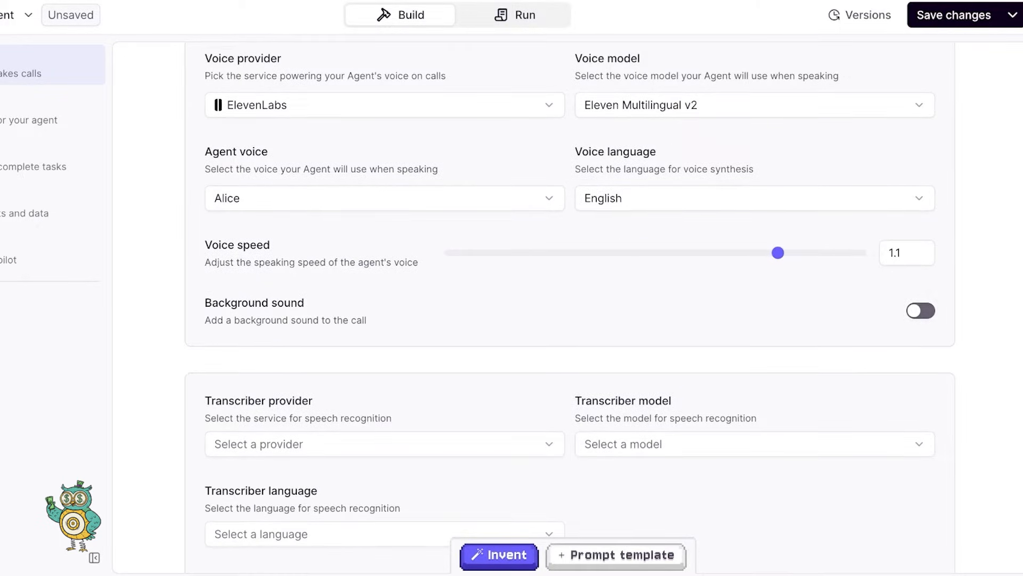
pyautogui.scroll(-5, 570, 308)
pyautogui.scroll(1, 570, 308)
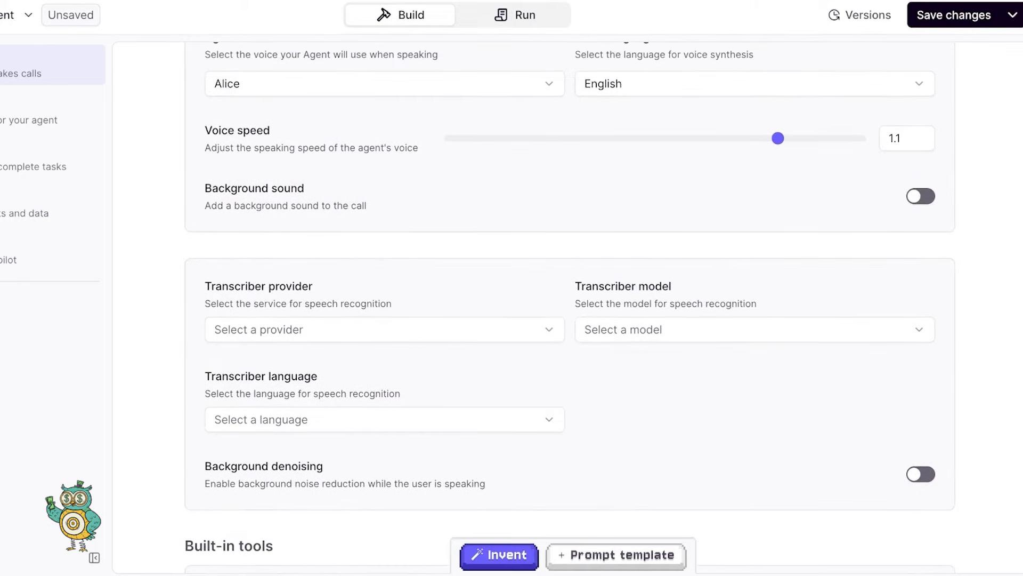
# - Choose Deepgram as transcriber, which fills in the Nova 3 model and English
pyautogui.click(385, 330)
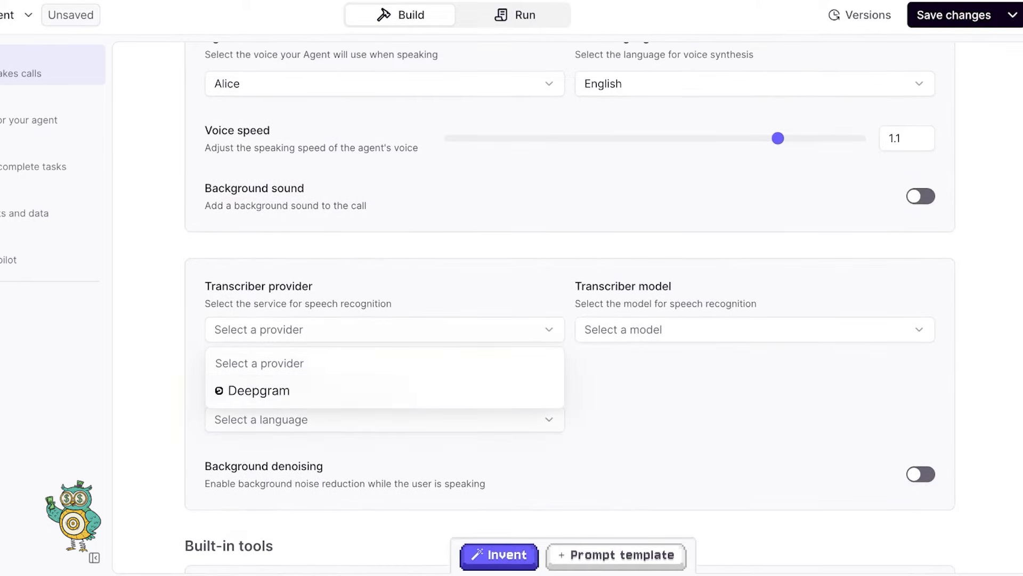
pyautogui.click(259, 390)
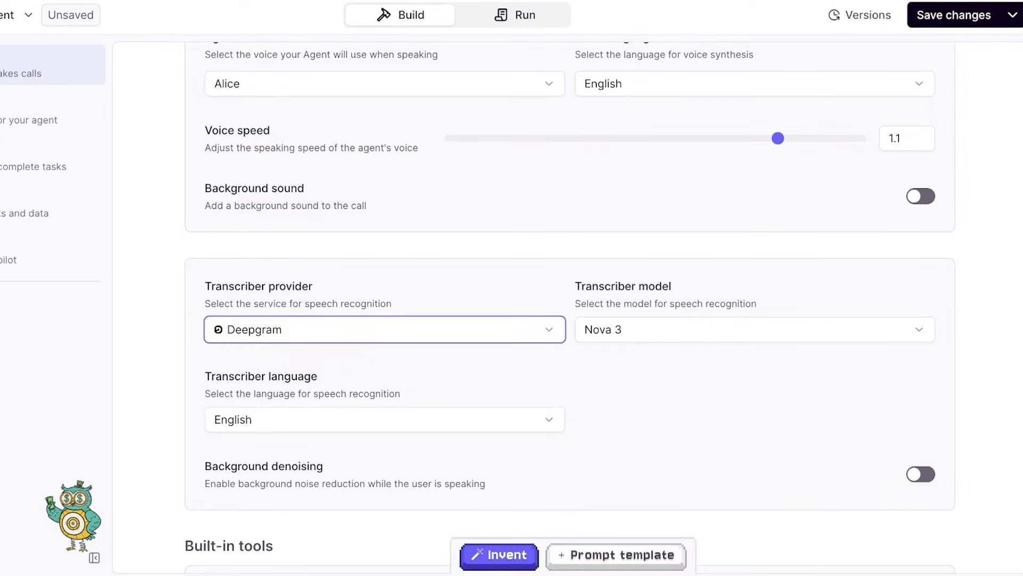
pyautogui.scroll(-6, 570, 304)
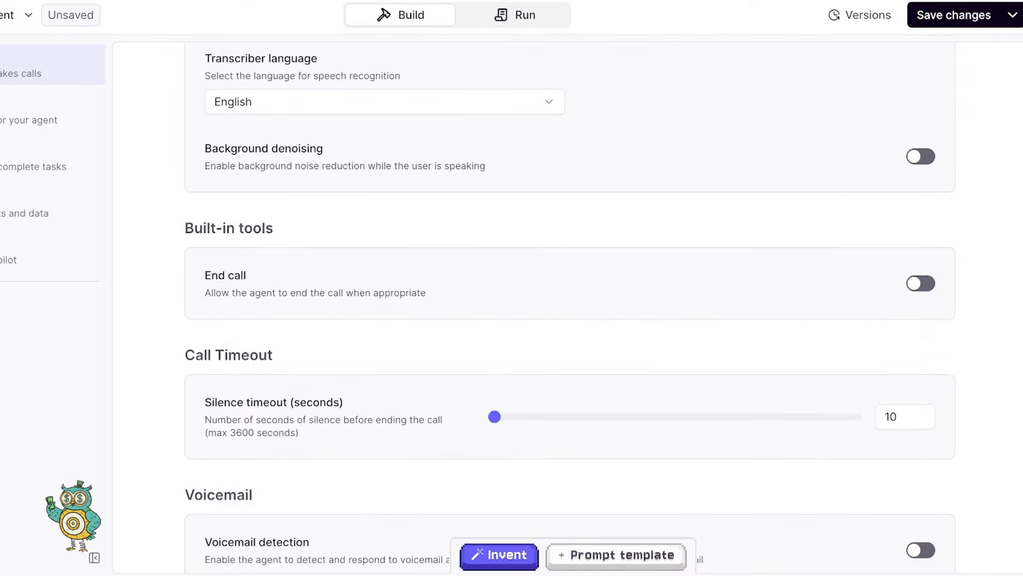
# - Enable the End call tool, set the silence timeout to 14 seconds, and open the Inventor chat
pyautogui.click(921, 283)
pyautogui.scroll(-3, 570, 306)
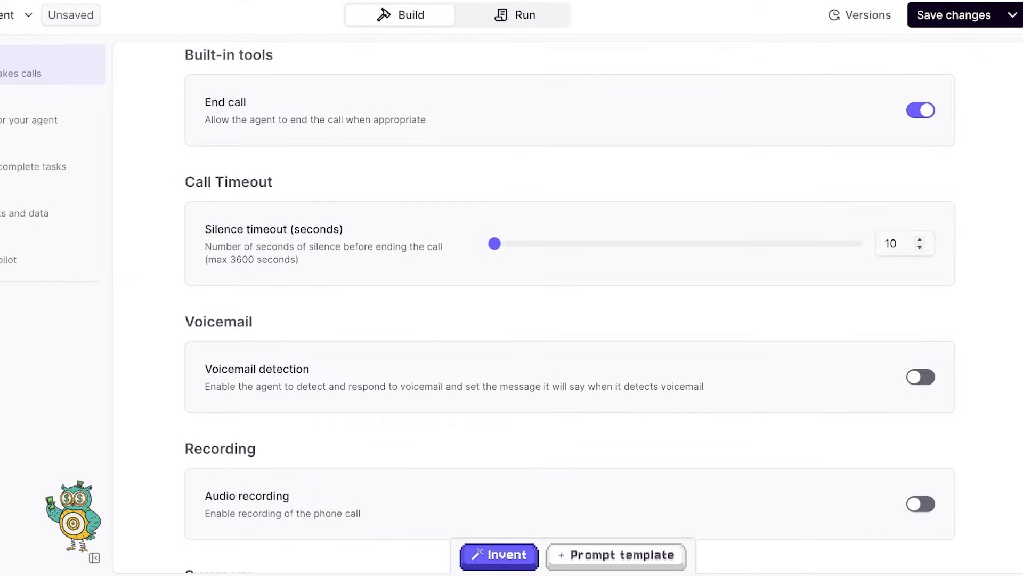
pyautogui.moveTo(494, 243); pyautogui.dragTo(495, 243)
pyautogui.scroll(-4, 570, 295)
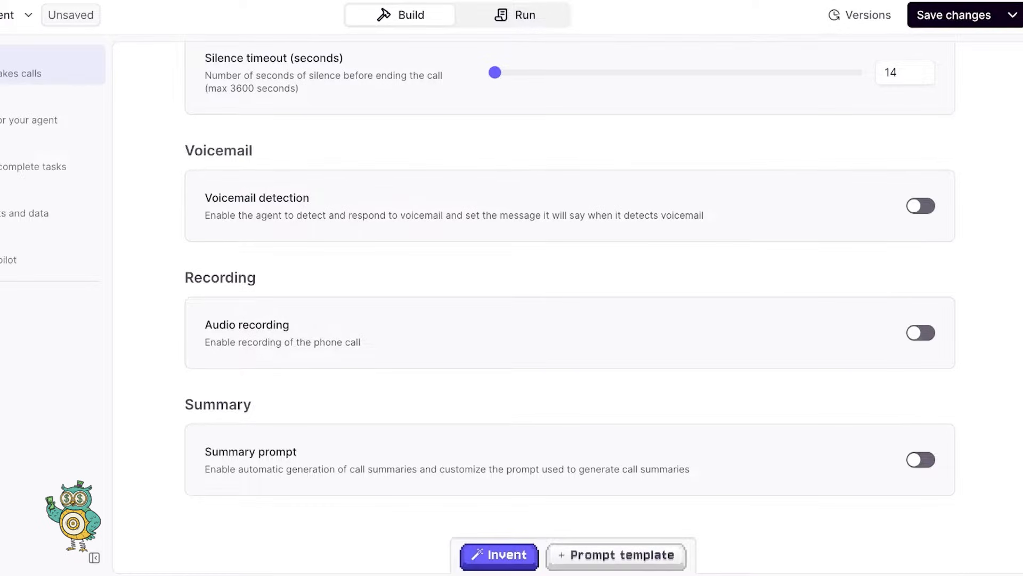
pyautogui.click(498, 554)
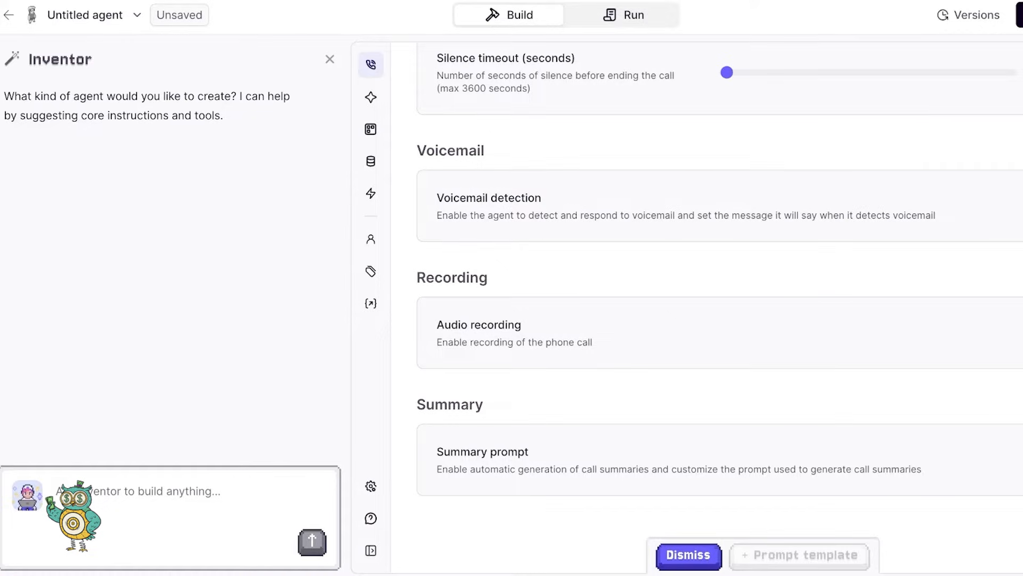
# - Dismiss the Inventor assistant and start a test call with the End Call tool set to Simulate
pyautogui.click(689, 554)
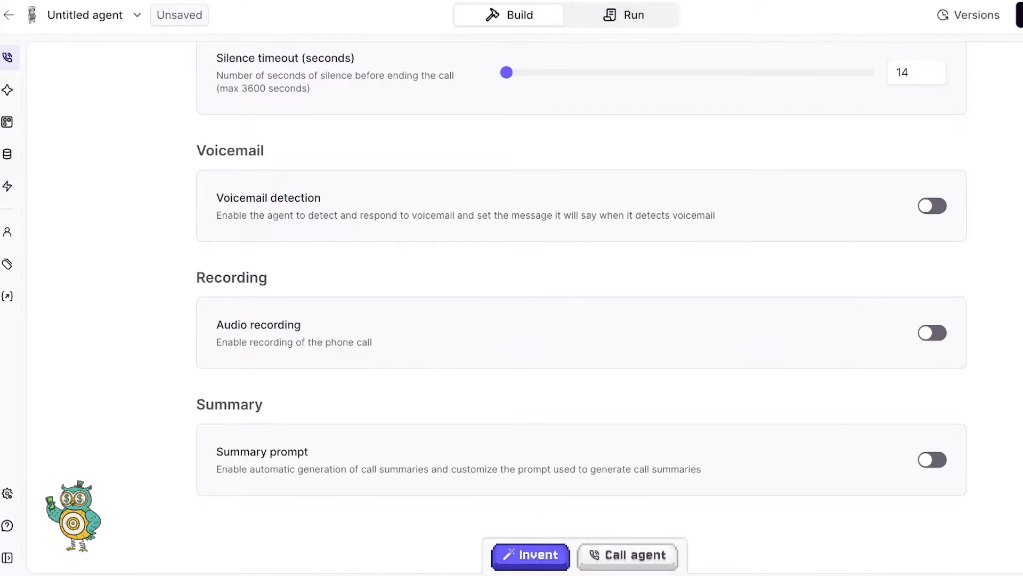
pyautogui.click(628, 555)
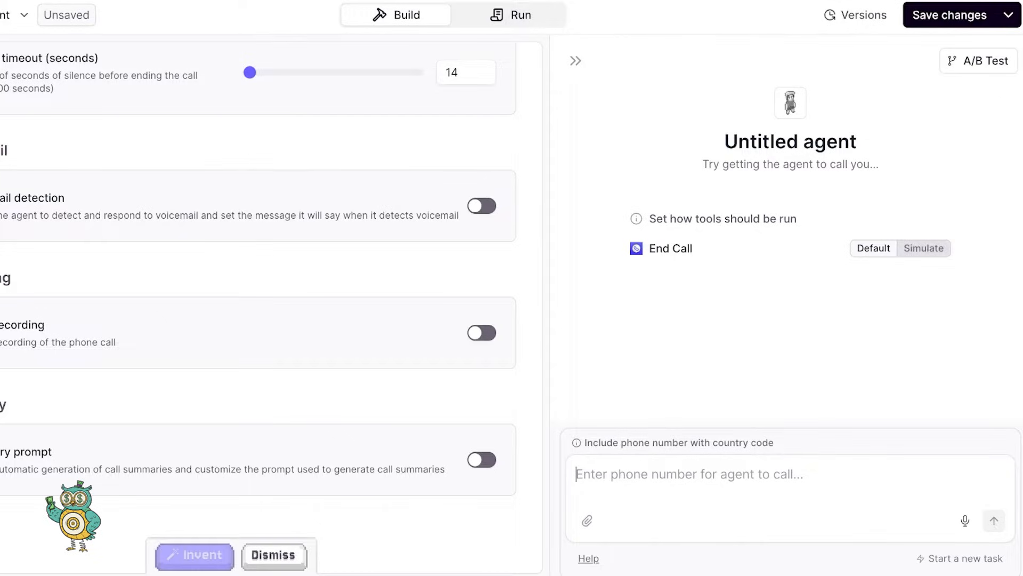
pyautogui.click(924, 248)
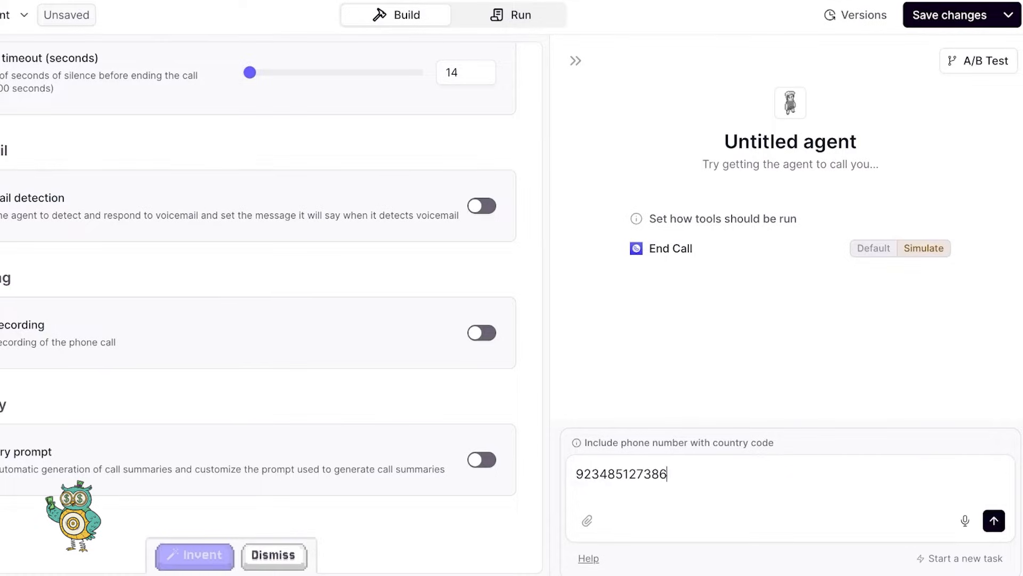
# - Submit the phone number without a country code for the agent to call, then collapse the failed test panel
pyautogui.press('Return')
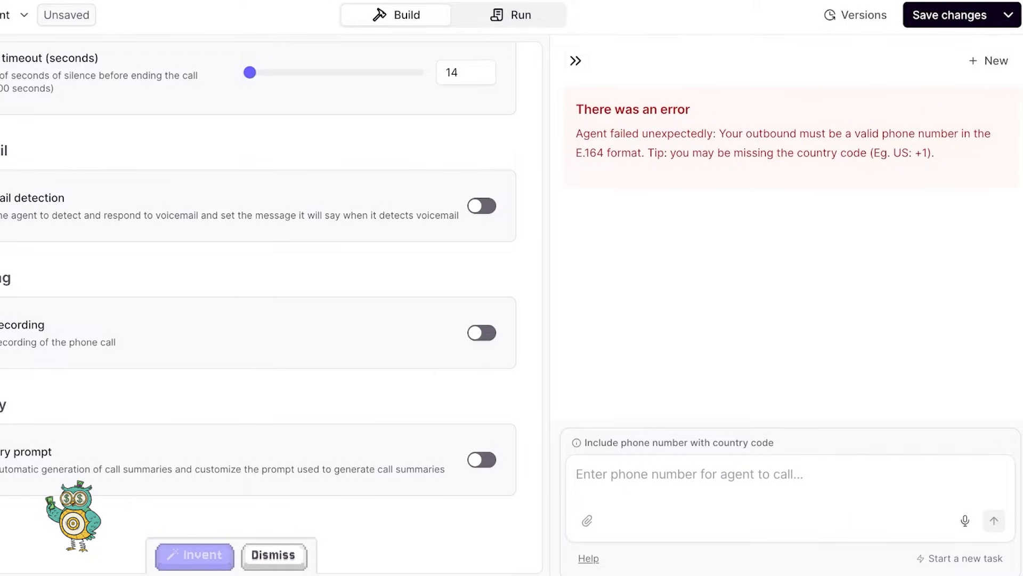
pyautogui.click(575, 60)
# - Call the phone number with its +92 country code, then start a fresh test task and collapse the panel
pyautogui.click(515, 554)
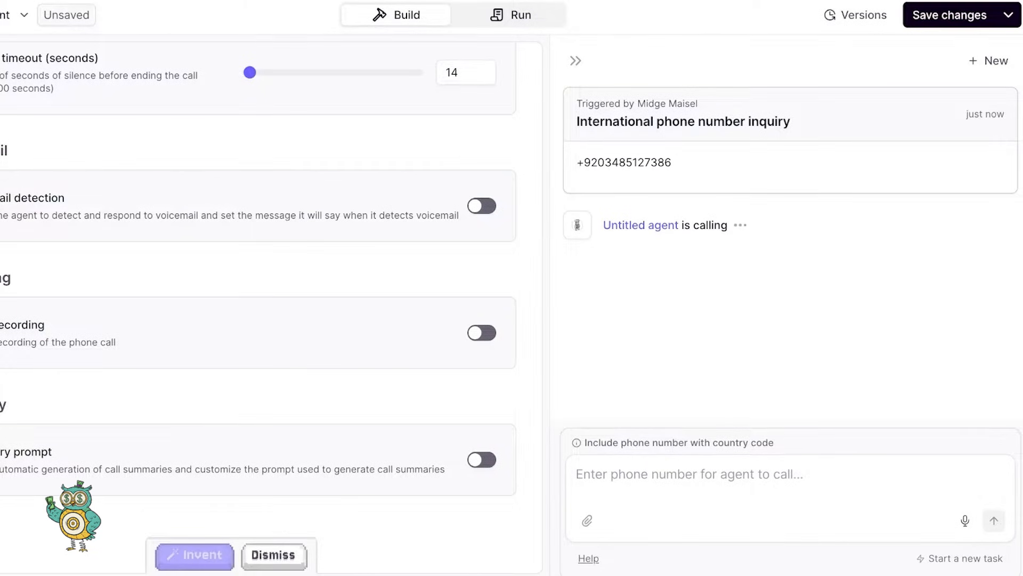
pyautogui.click(989, 61)
pyautogui.click(575, 61)
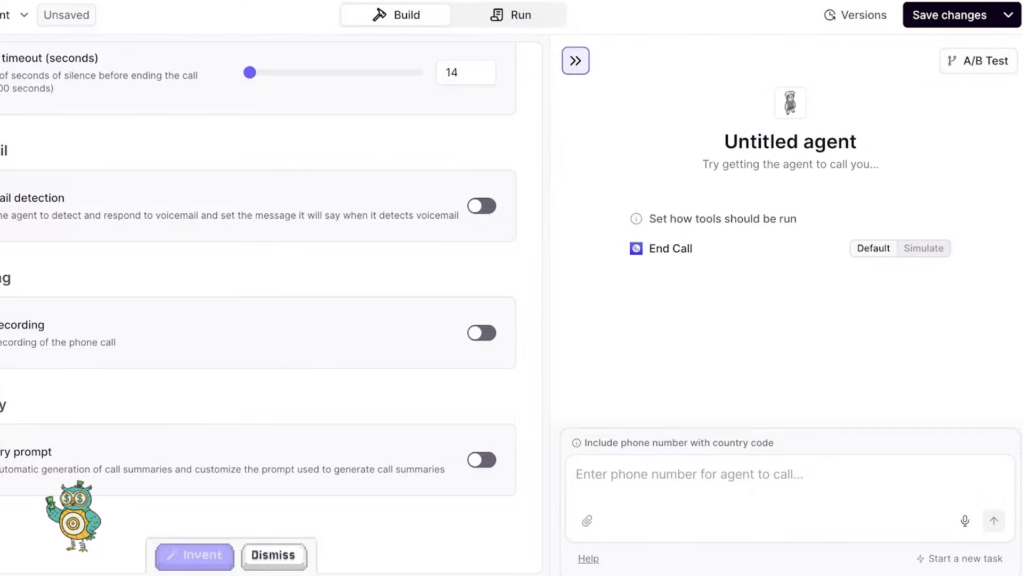
# - Check the Knowledge page, return to the Phone mode settings, and save and publish with Ctrl+S
pyautogui.scroll(20, 511, 304)
pyautogui.scroll(-20, 512, 304)
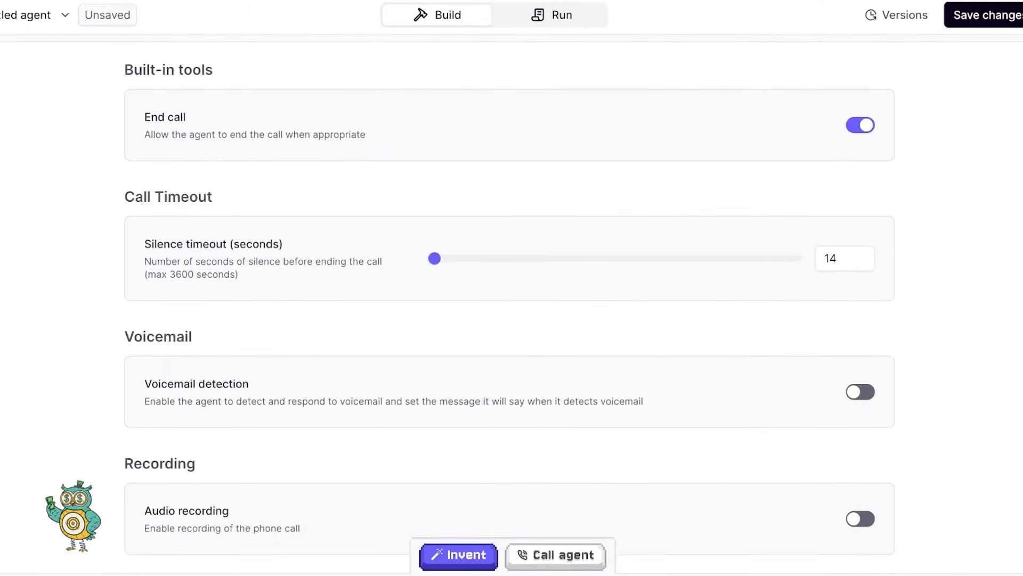
pyautogui.scroll(20, 512, 304)
pyautogui.scroll(-20, 512, 304)
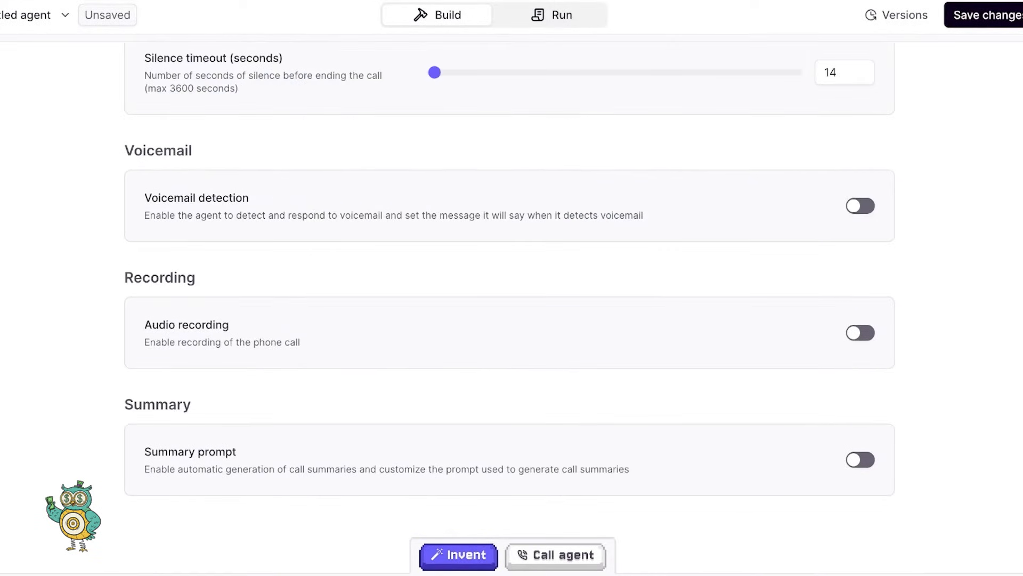
pyautogui.click(458, 554)
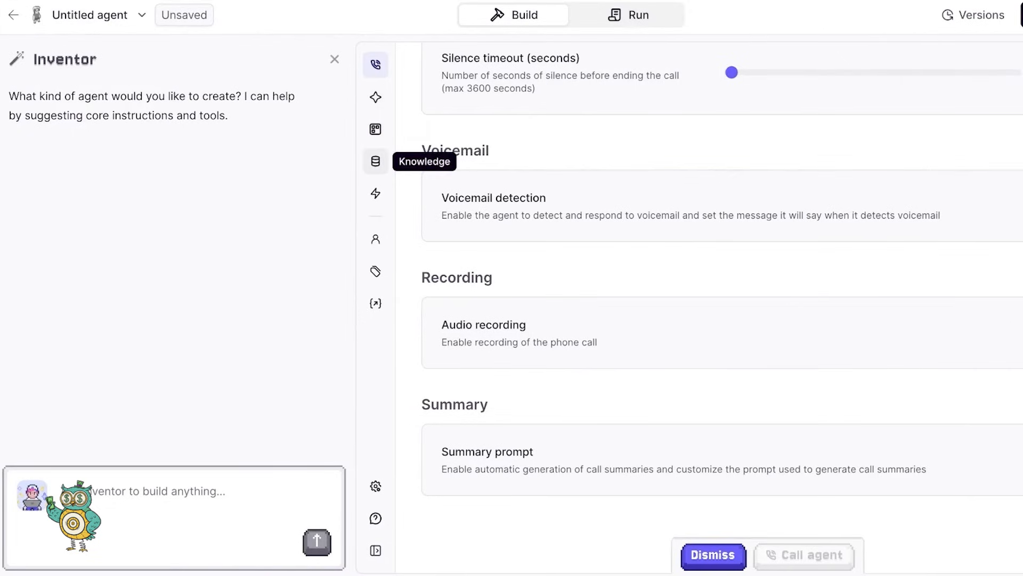
pyautogui.click(376, 161)
pyautogui.click(376, 64)
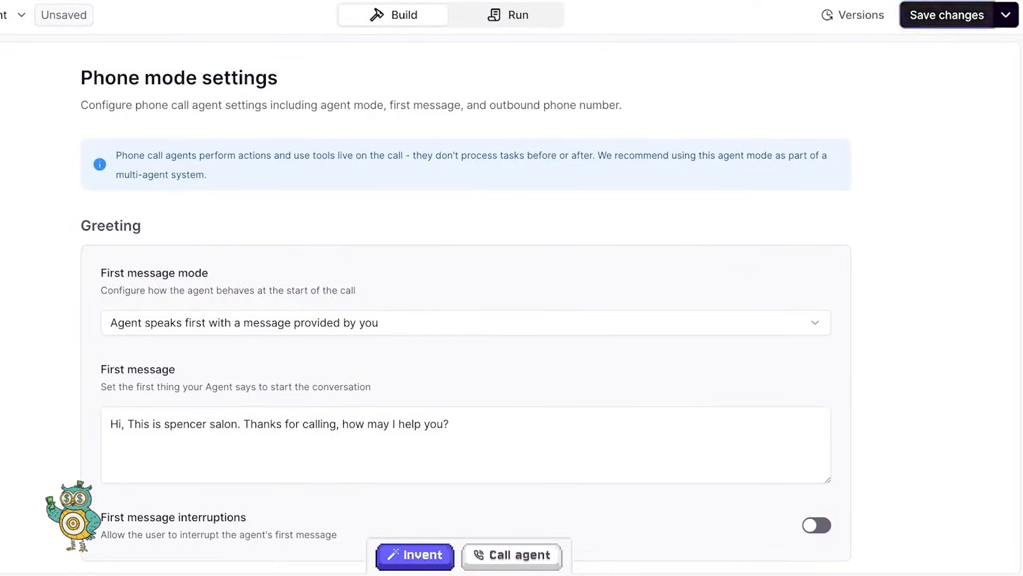
pyautogui.hotkey('ctrl', 's')
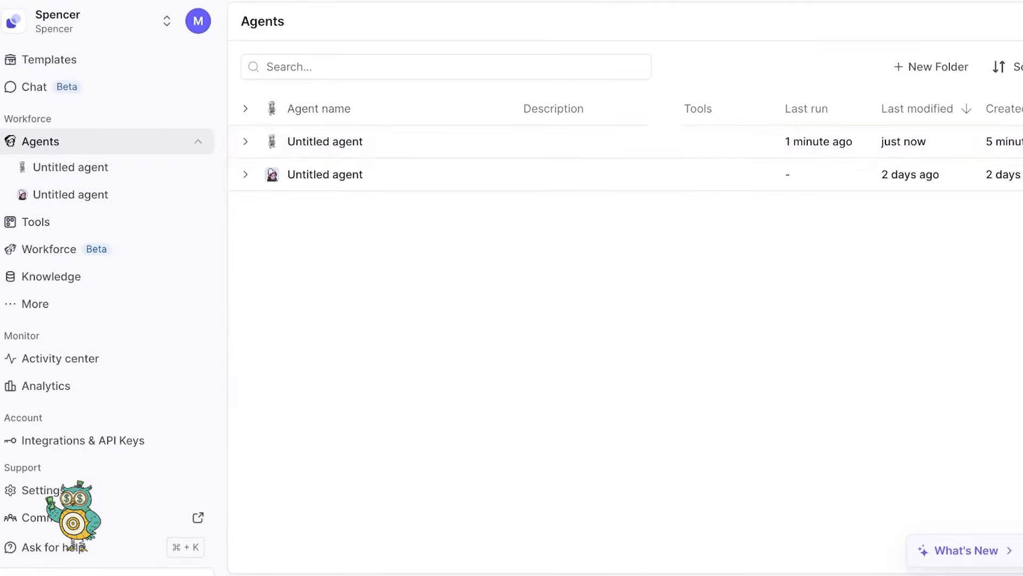
pyautogui.click(71, 194)
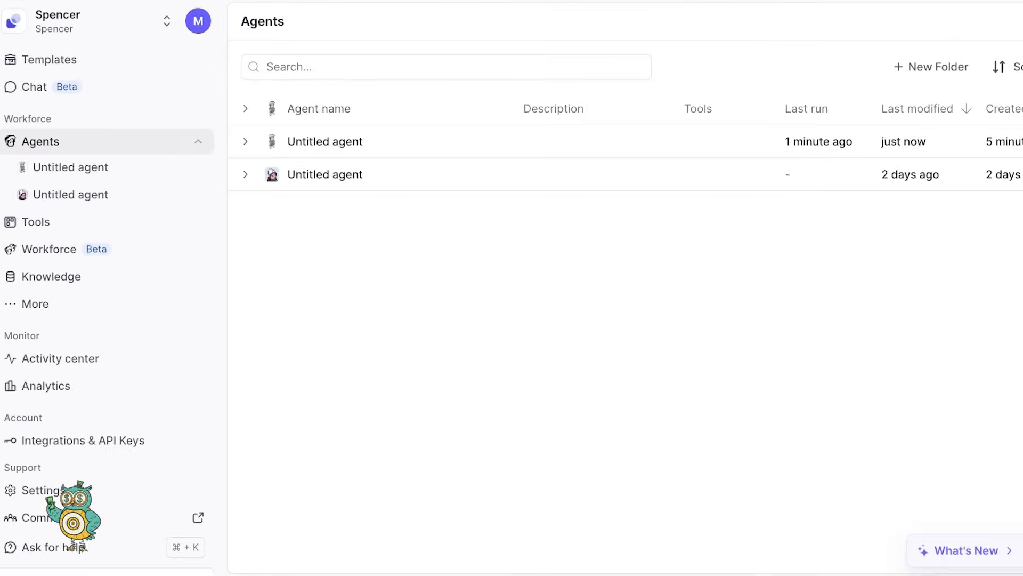
pyautogui.click(71, 168)
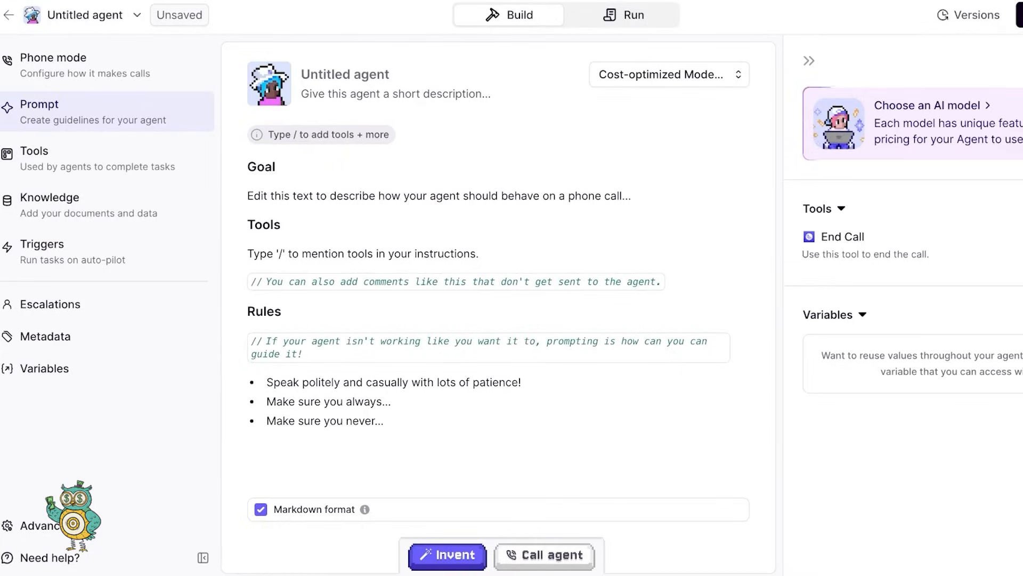
pyautogui.click(624, 15)
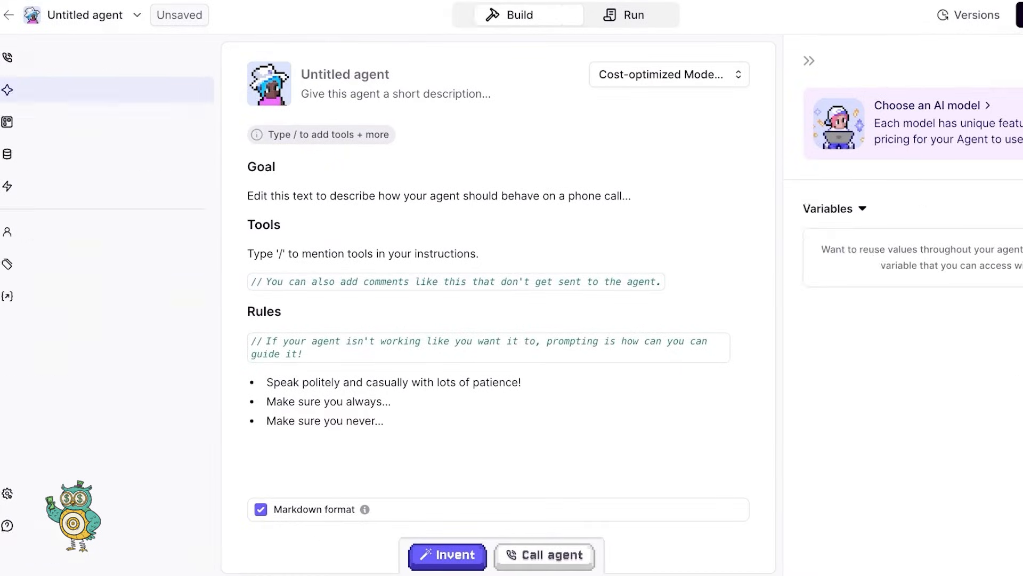
pyautogui.click(634, 370)
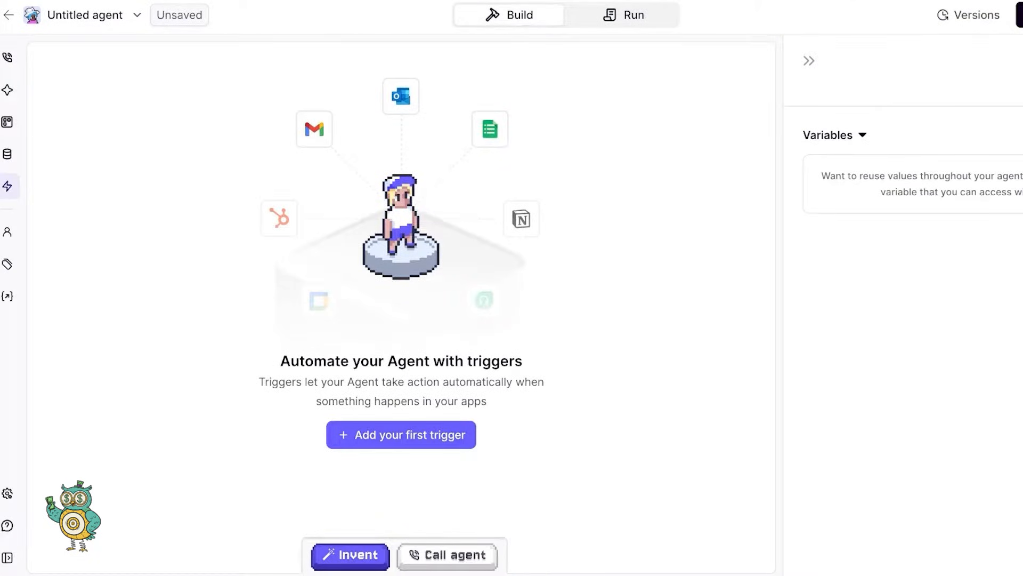
pyautogui.click(400, 435)
pyautogui.scroll(-10, 426, 416)
pyautogui.press('Escape')
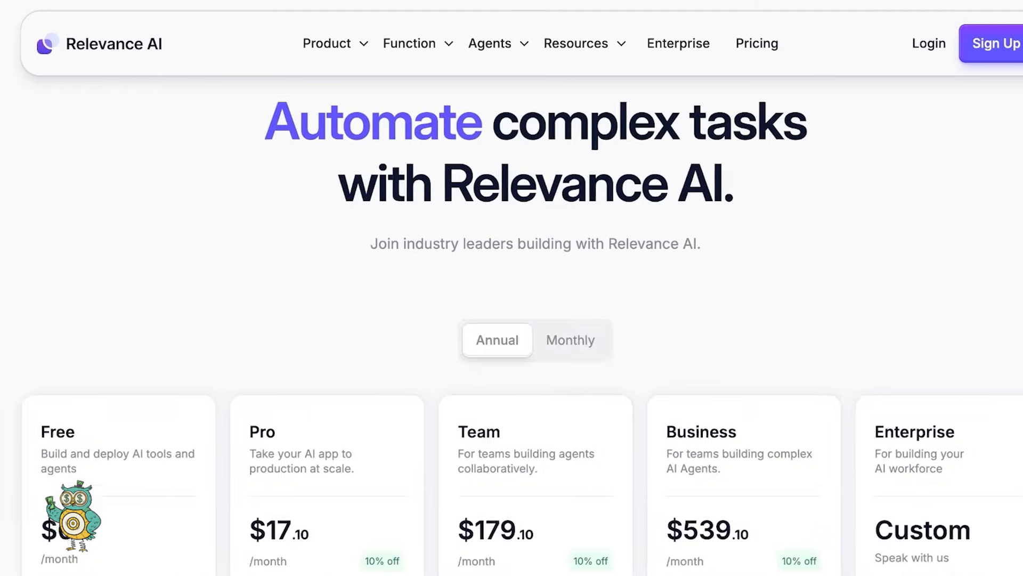
# - Switch the pricing page to Monthly billing: Pro $19, Team $199, Business $599 per month
pyautogui.scroll(-4, 511, 320)
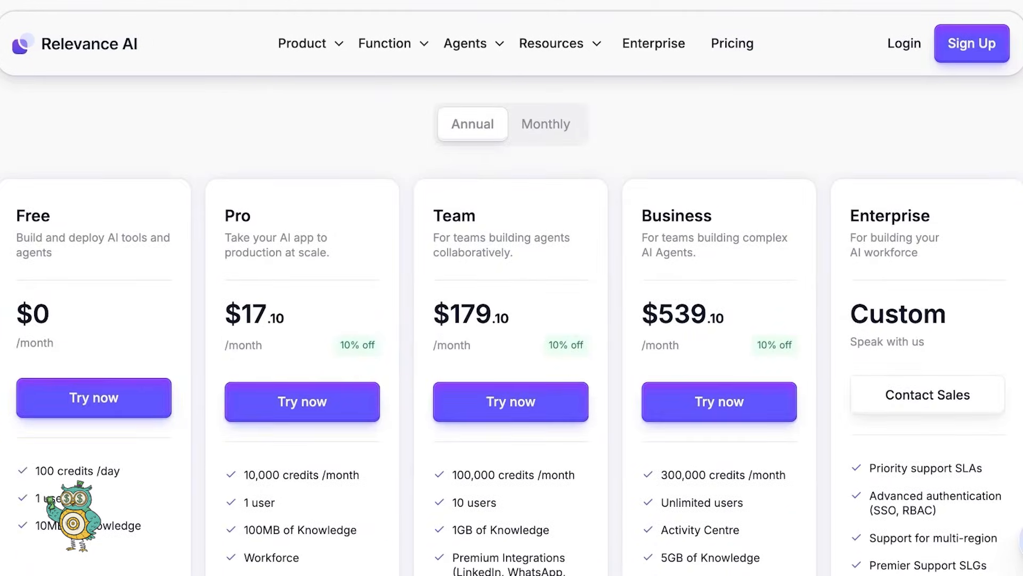
pyautogui.scroll(-1, 512, 320)
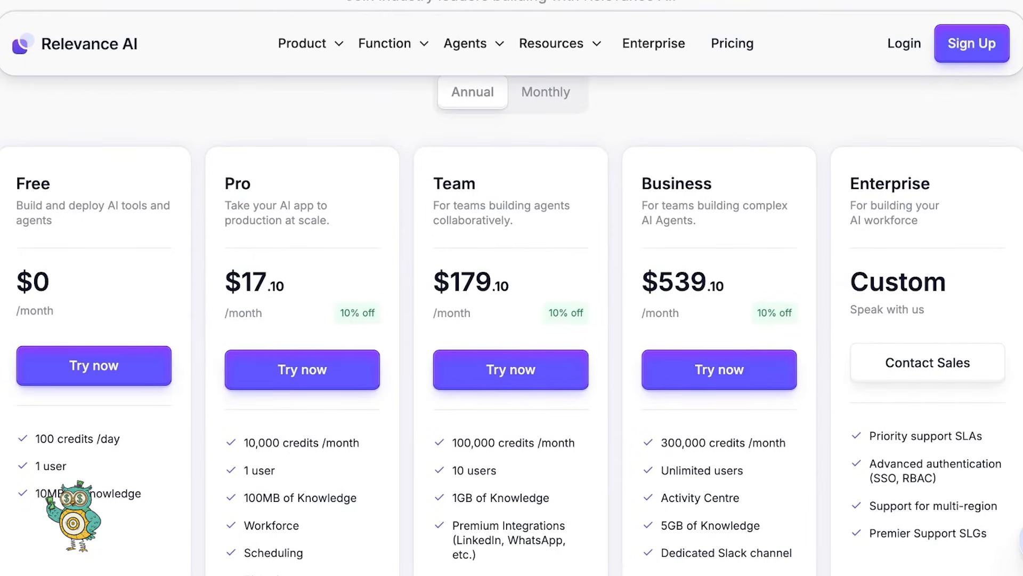
pyautogui.scroll(-1, 512, 320)
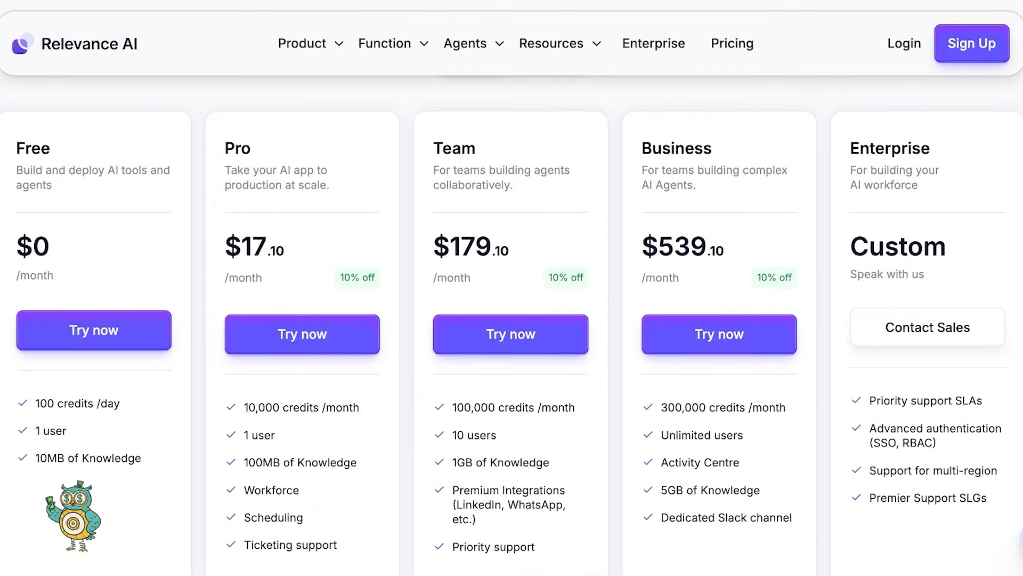
pyautogui.scroll(3, 512, 319)
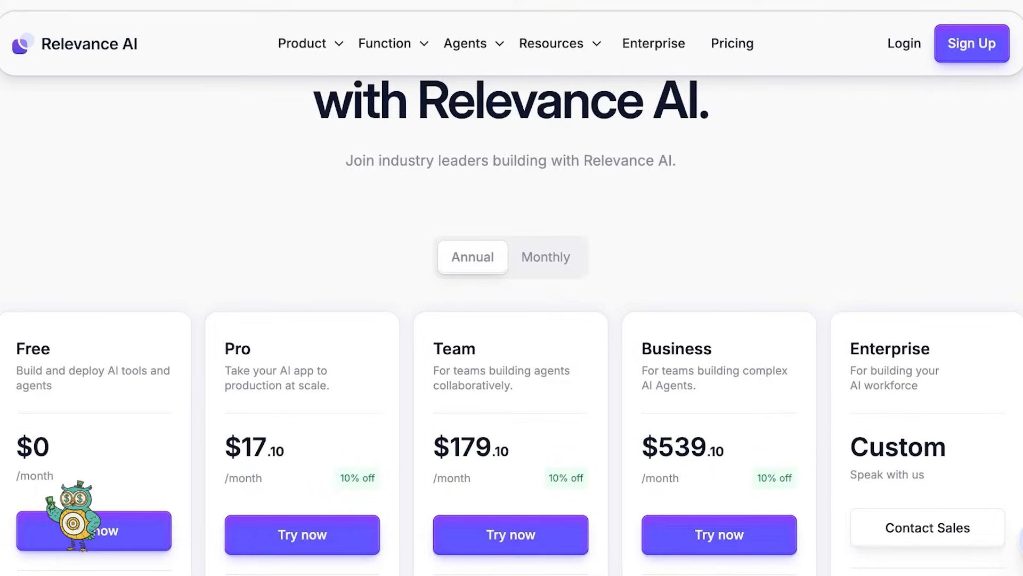
pyautogui.click(545, 257)
pyautogui.scroll(-4, 546, 257)
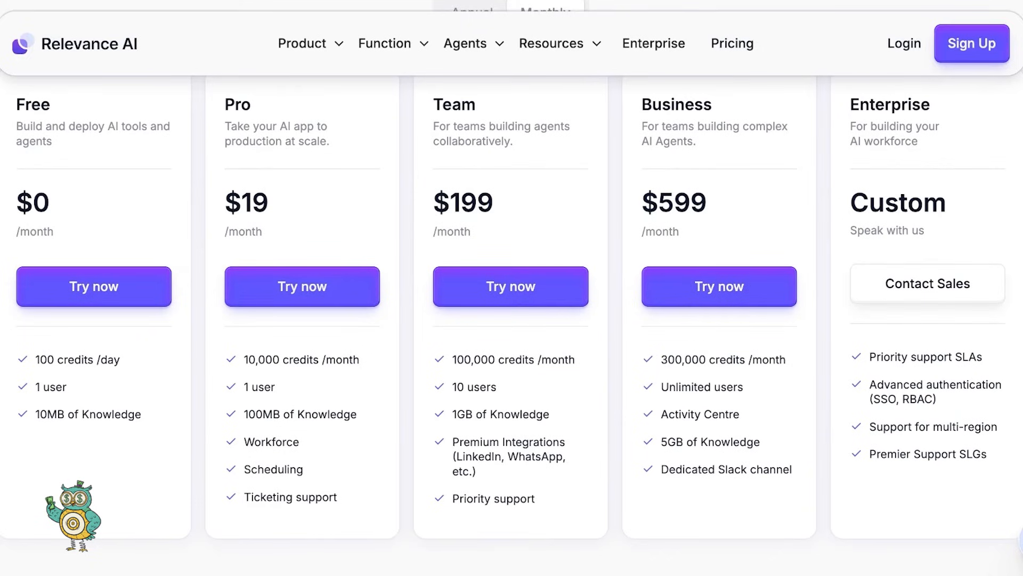
pyautogui.scroll(1, 512, 319)
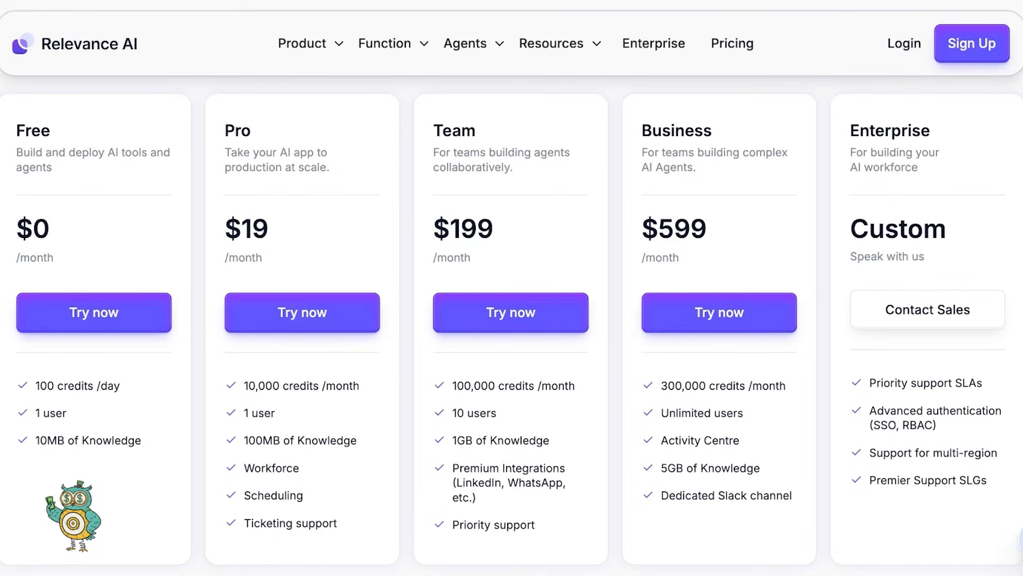
pyautogui.scroll(-2, 511, 320)
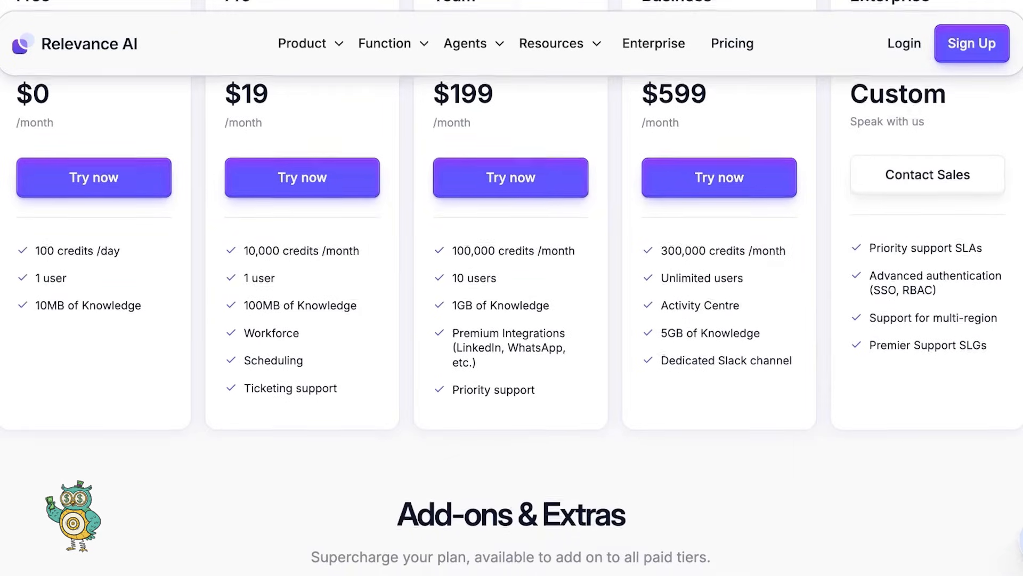
pyautogui.scroll(1, 512, 320)
pyautogui.scroll(3, 511, 319)
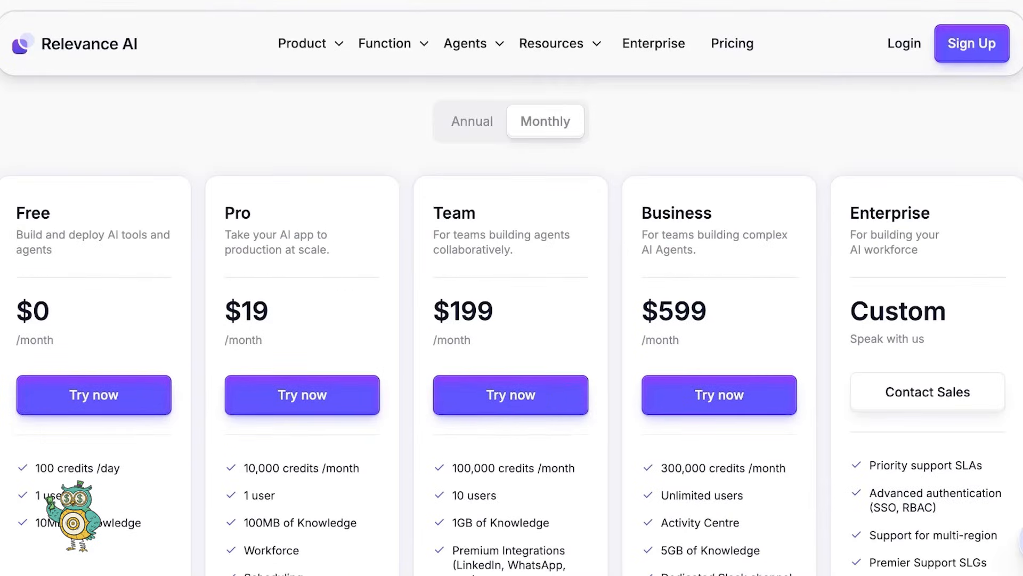